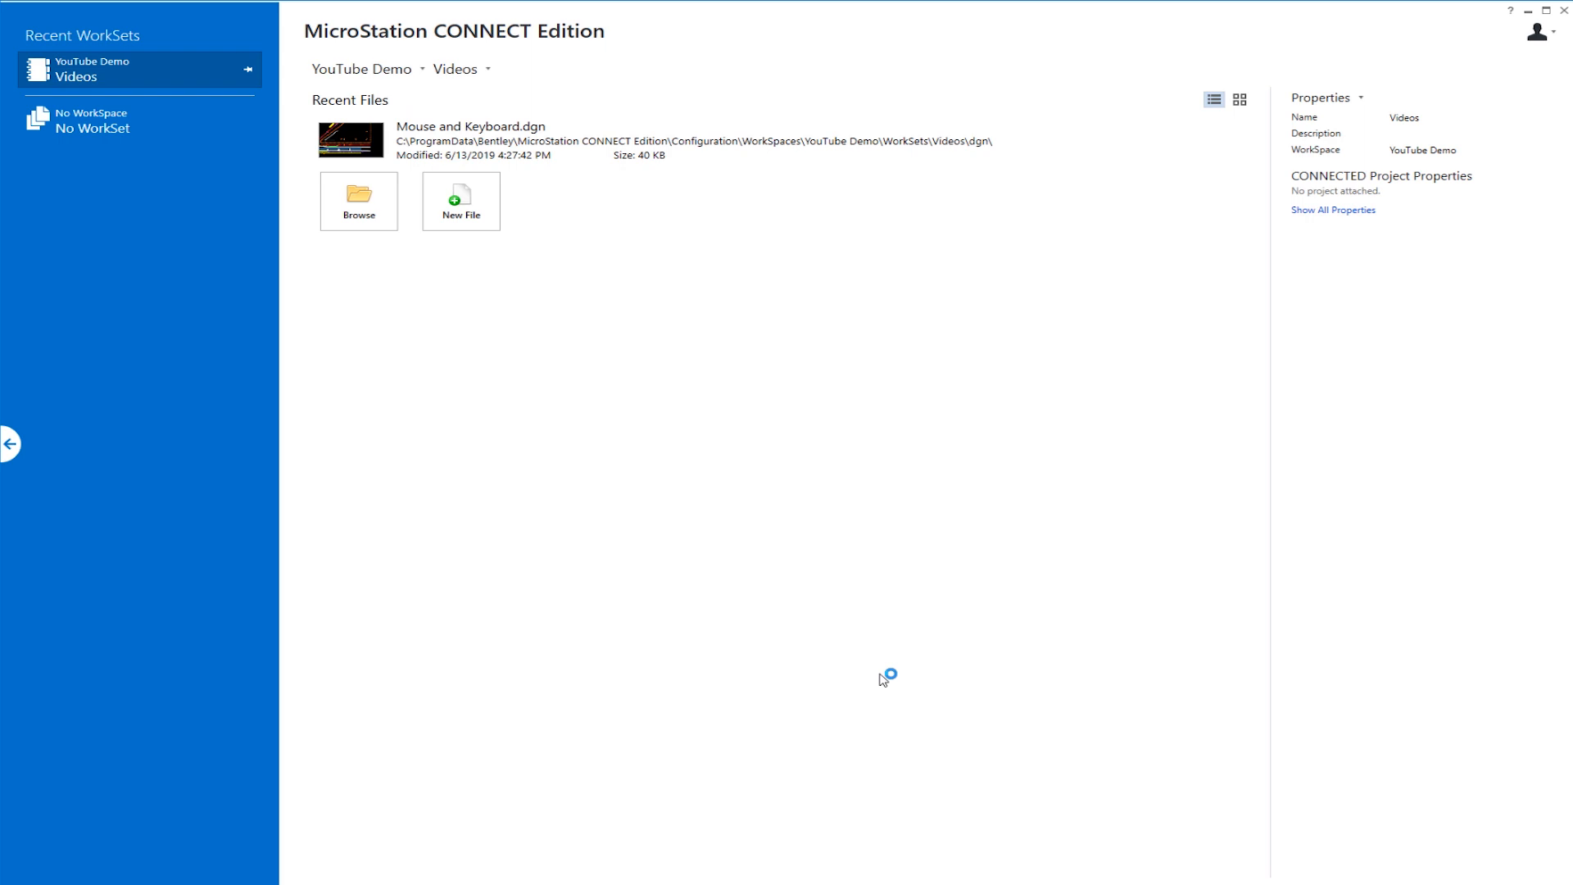
Open the recent Mouse and Keyboard.dgn road plan and start Place SmartLine.
{"action": "left_click", "coordinate": [374, 139]}
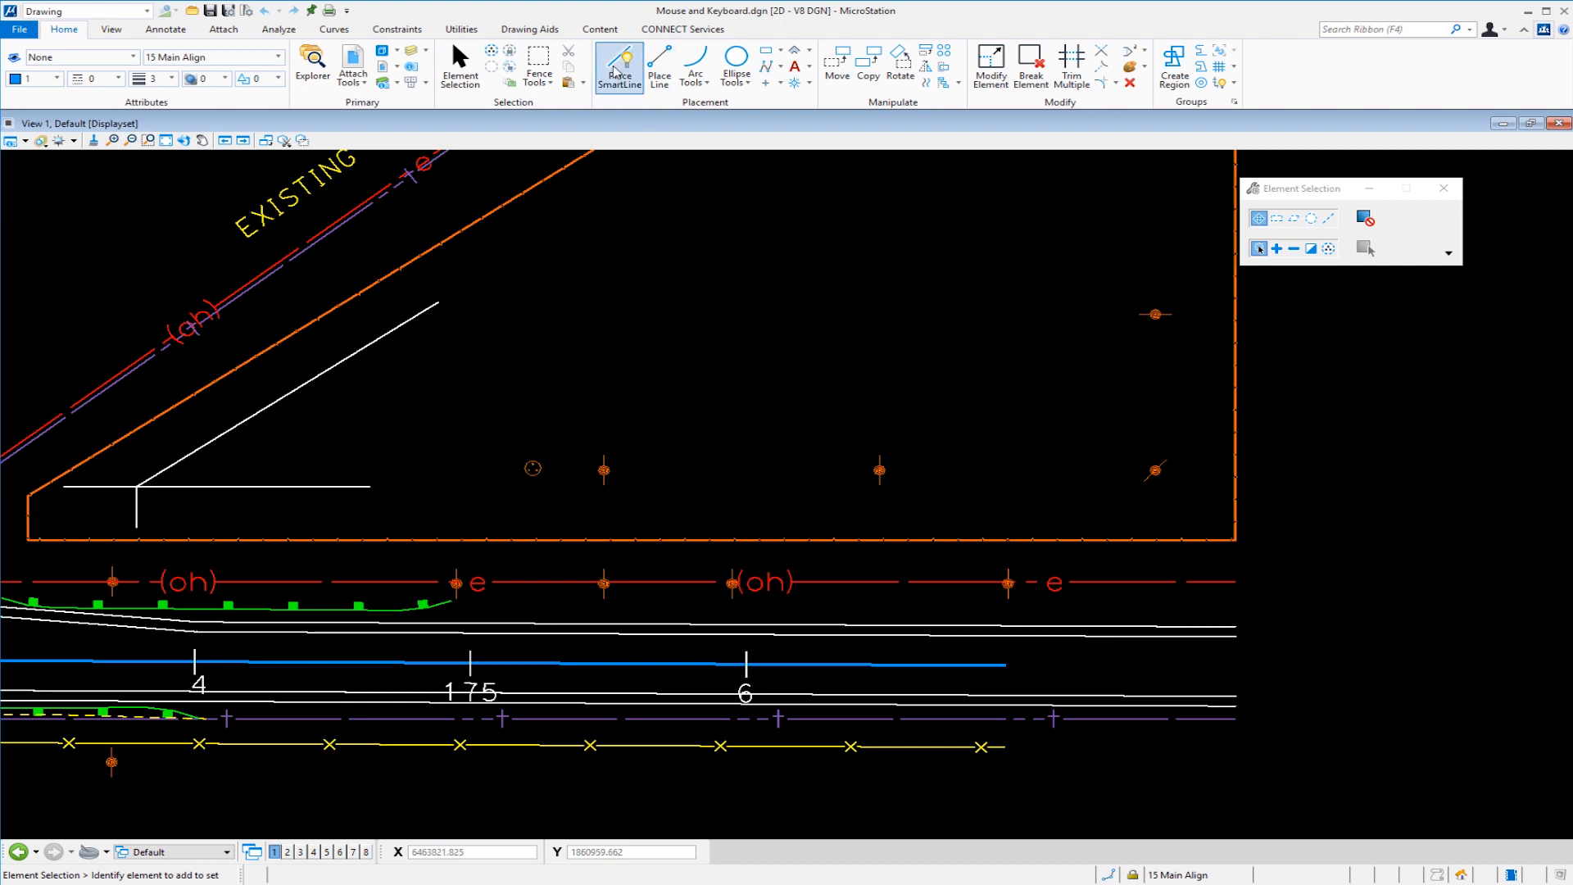
{"action": "left_click", "coordinate": [623, 71]}
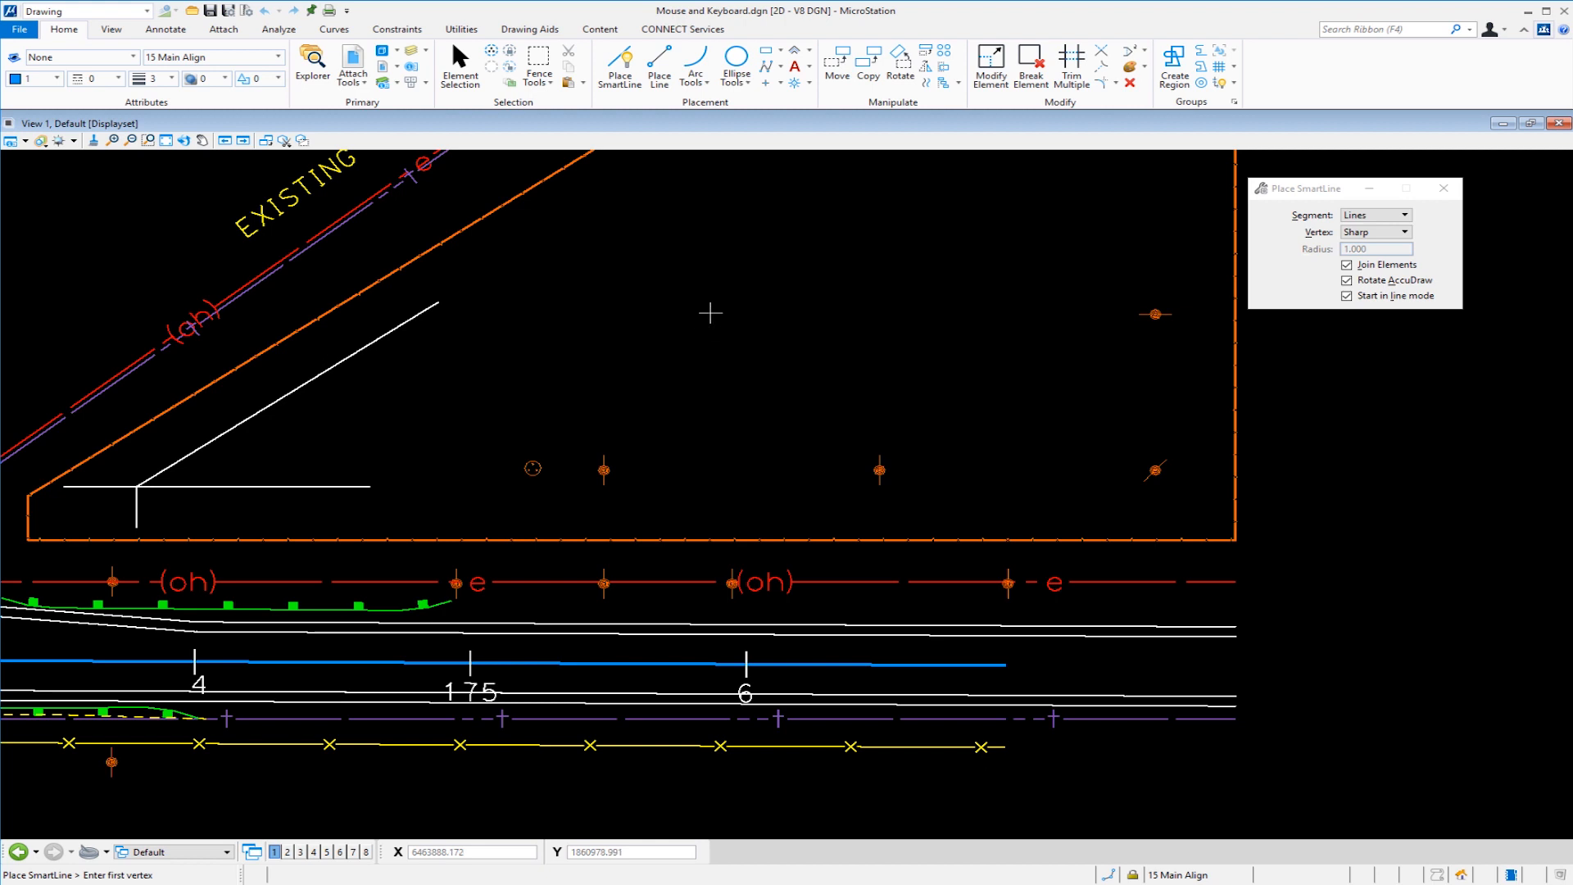
Switch to Copy Element and pan the view toward the white pavement edge lines.
{"action": "left_click", "coordinate": [870, 72]}
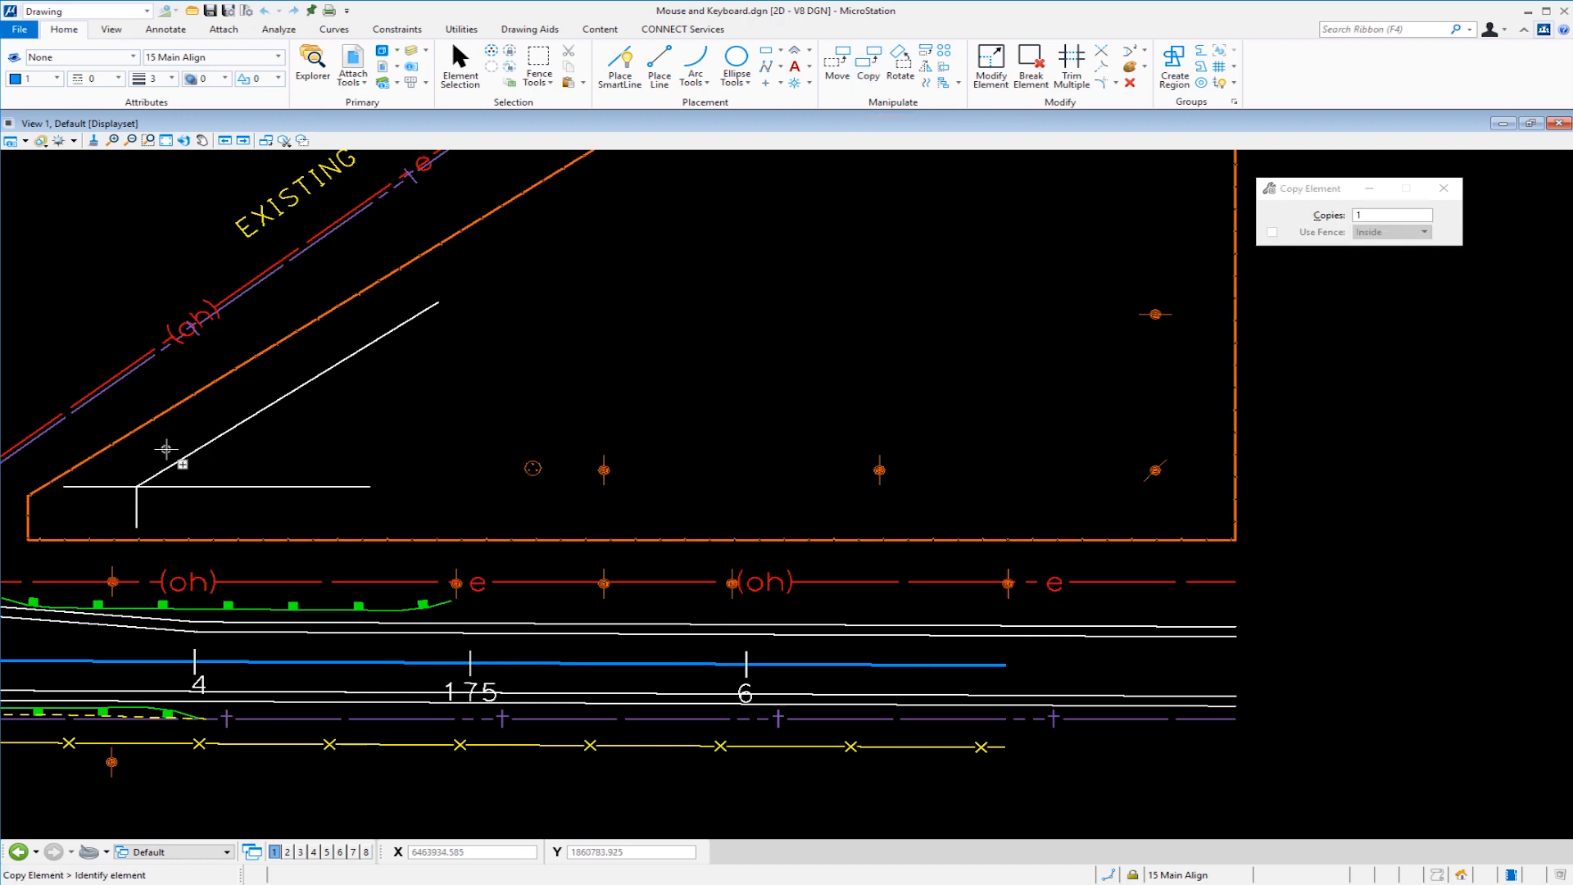
{"action": "scroll", "coordinate": [169, 451], "scroll_direction": "up", "scroll_amount": 2}
{"action": "middle_click_drag", "start_coordinate": [333, 418], "coordinate": [621, 441]}
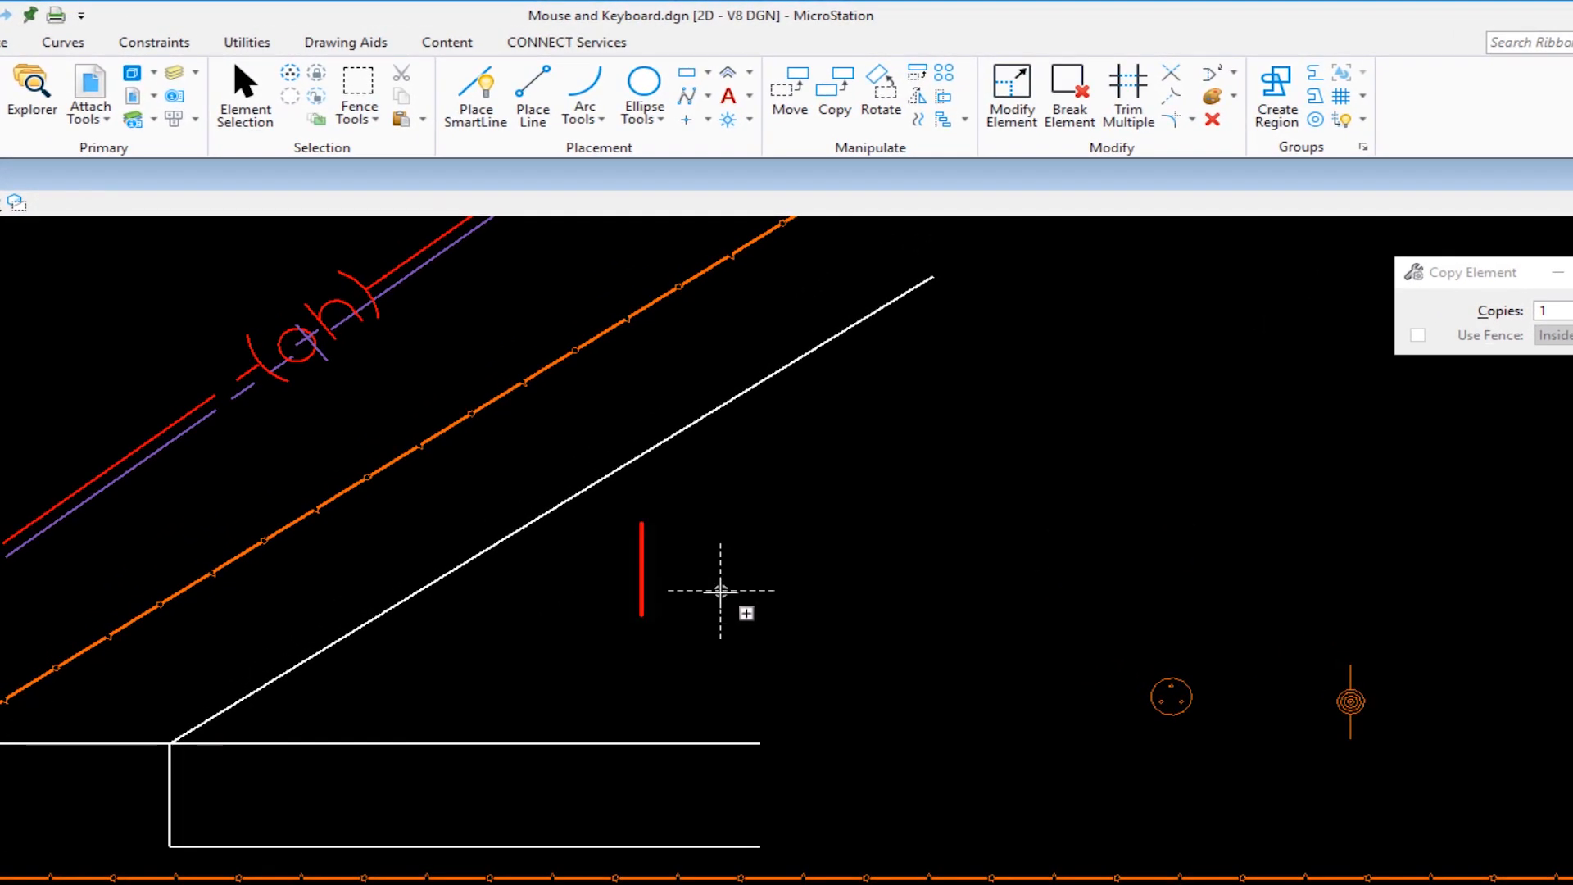
Try a tentative snap point in the drawing and clear it again.
{"action": "left_click", "coordinate": [720, 590]}
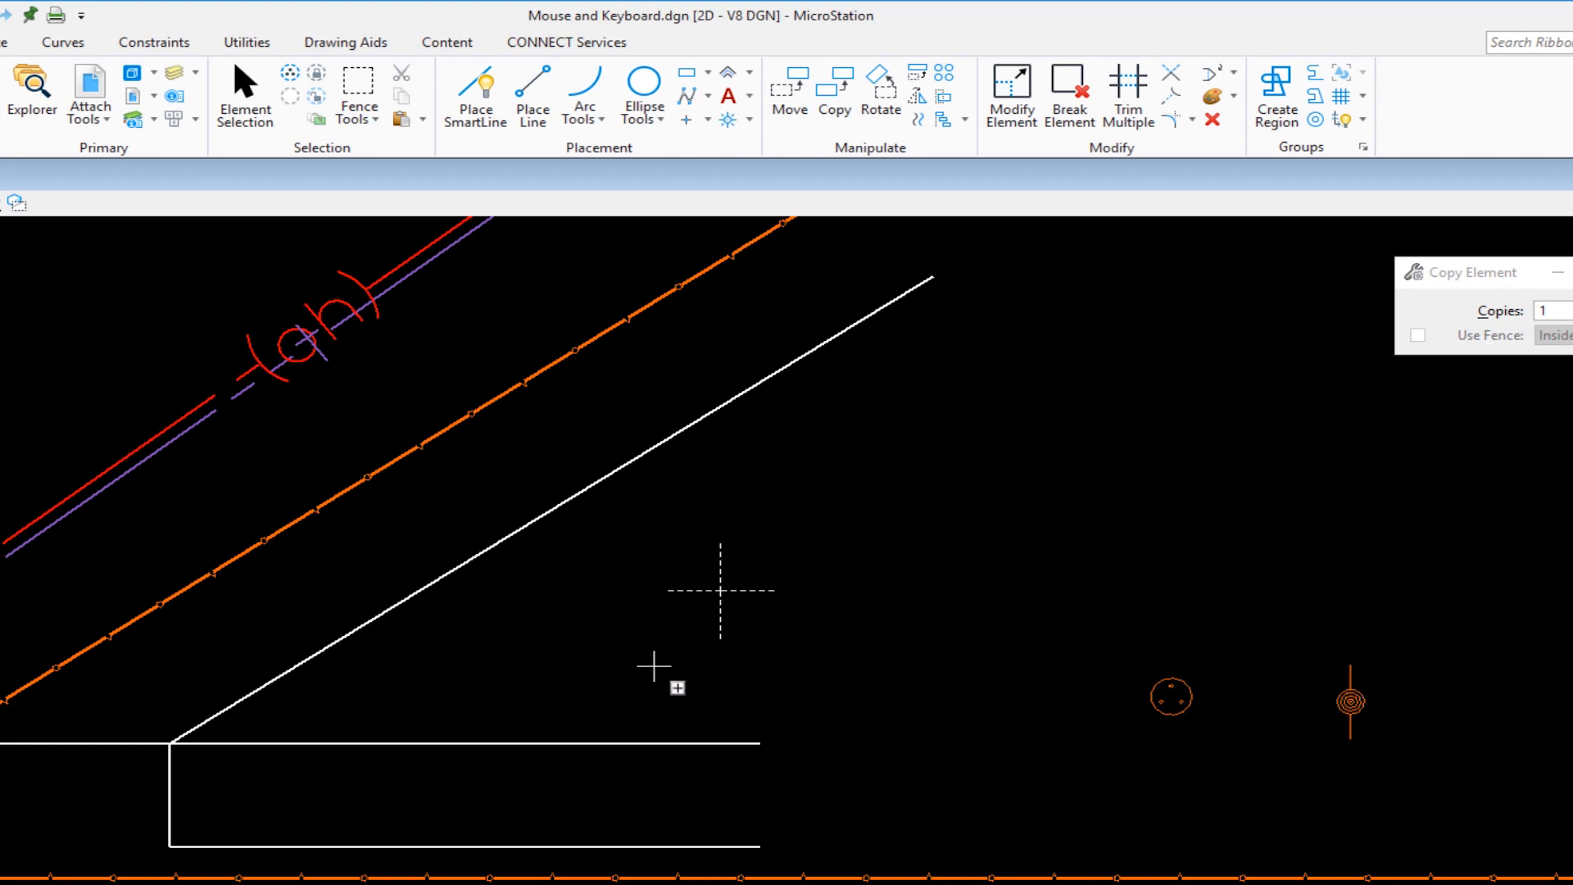
{"action": "right_click", "coordinate": [652, 660]}
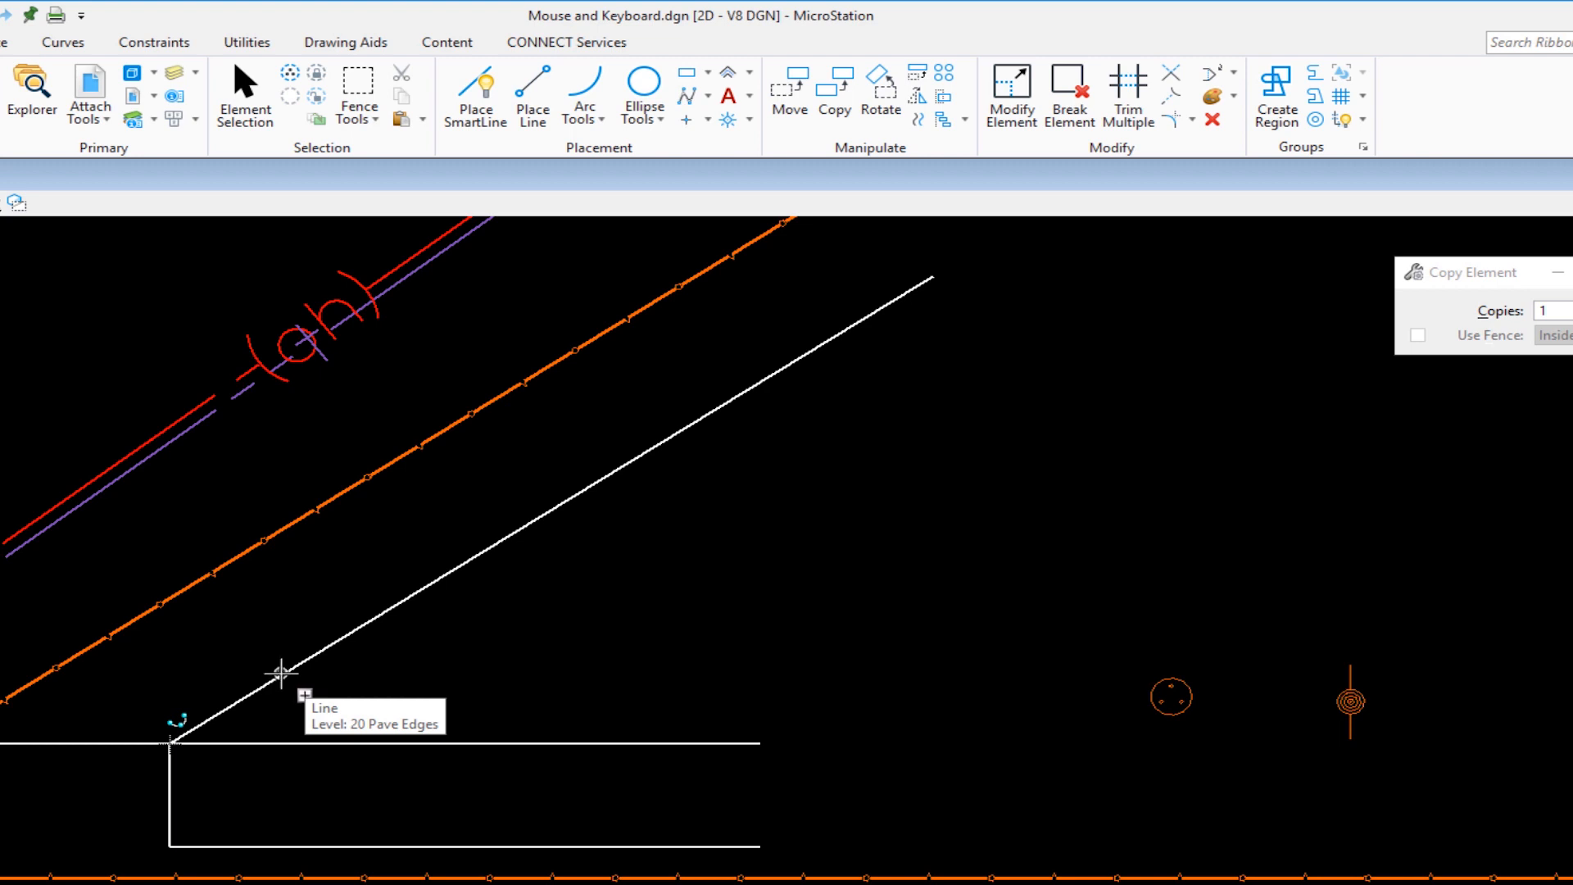
Copy the white diagonal line from its endpoint to the horizontal line's right end.
{"action": "left_click", "coordinate": [282, 672]}
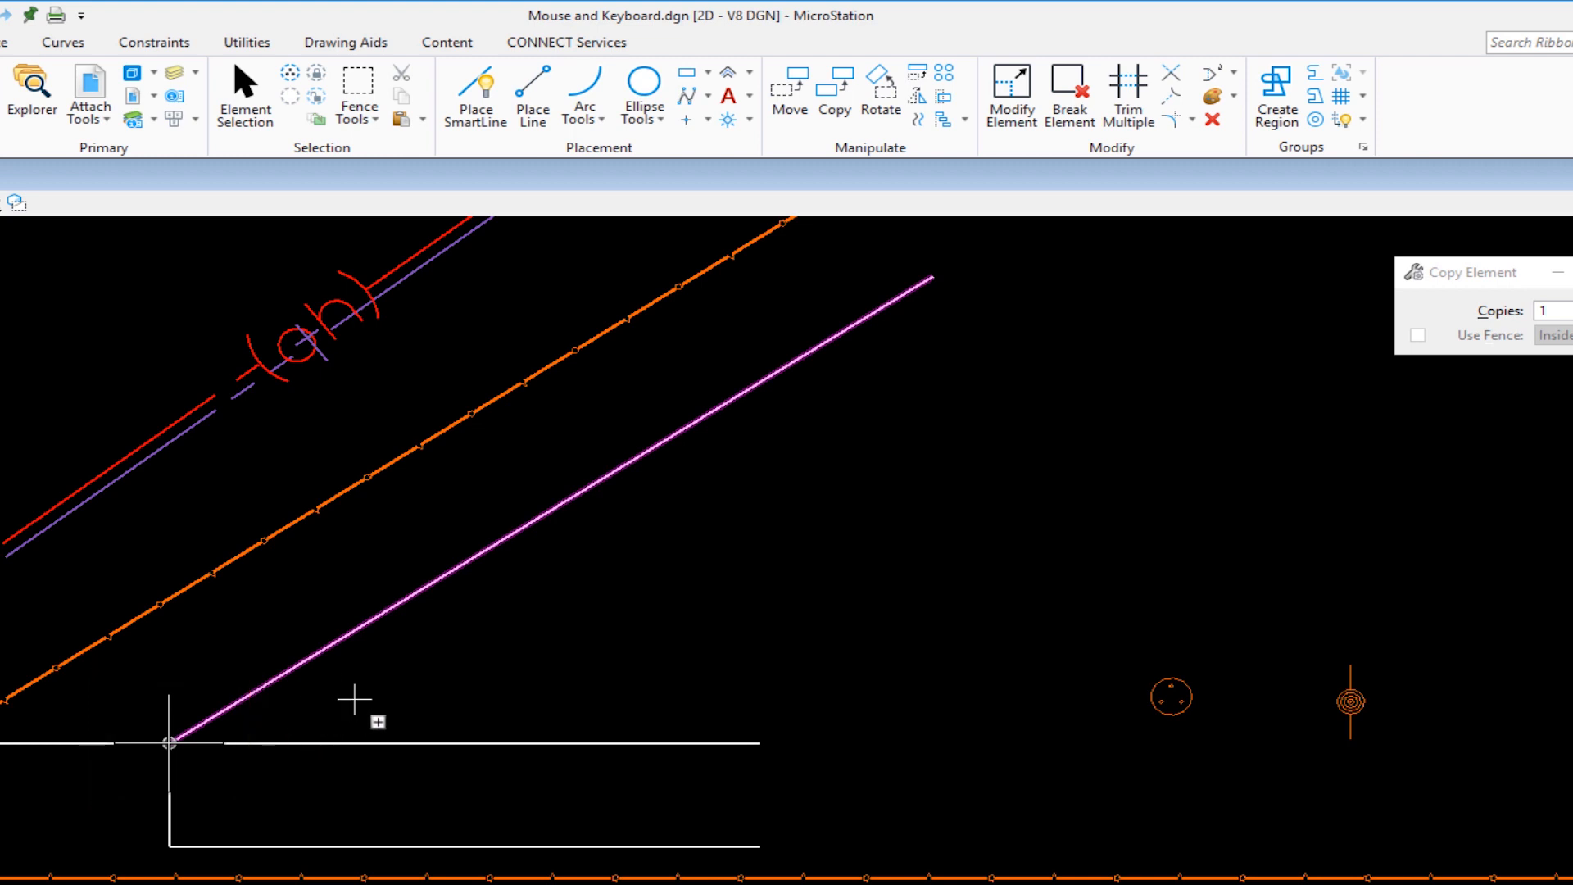
{"action": "left_click", "coordinate": [169, 743]}
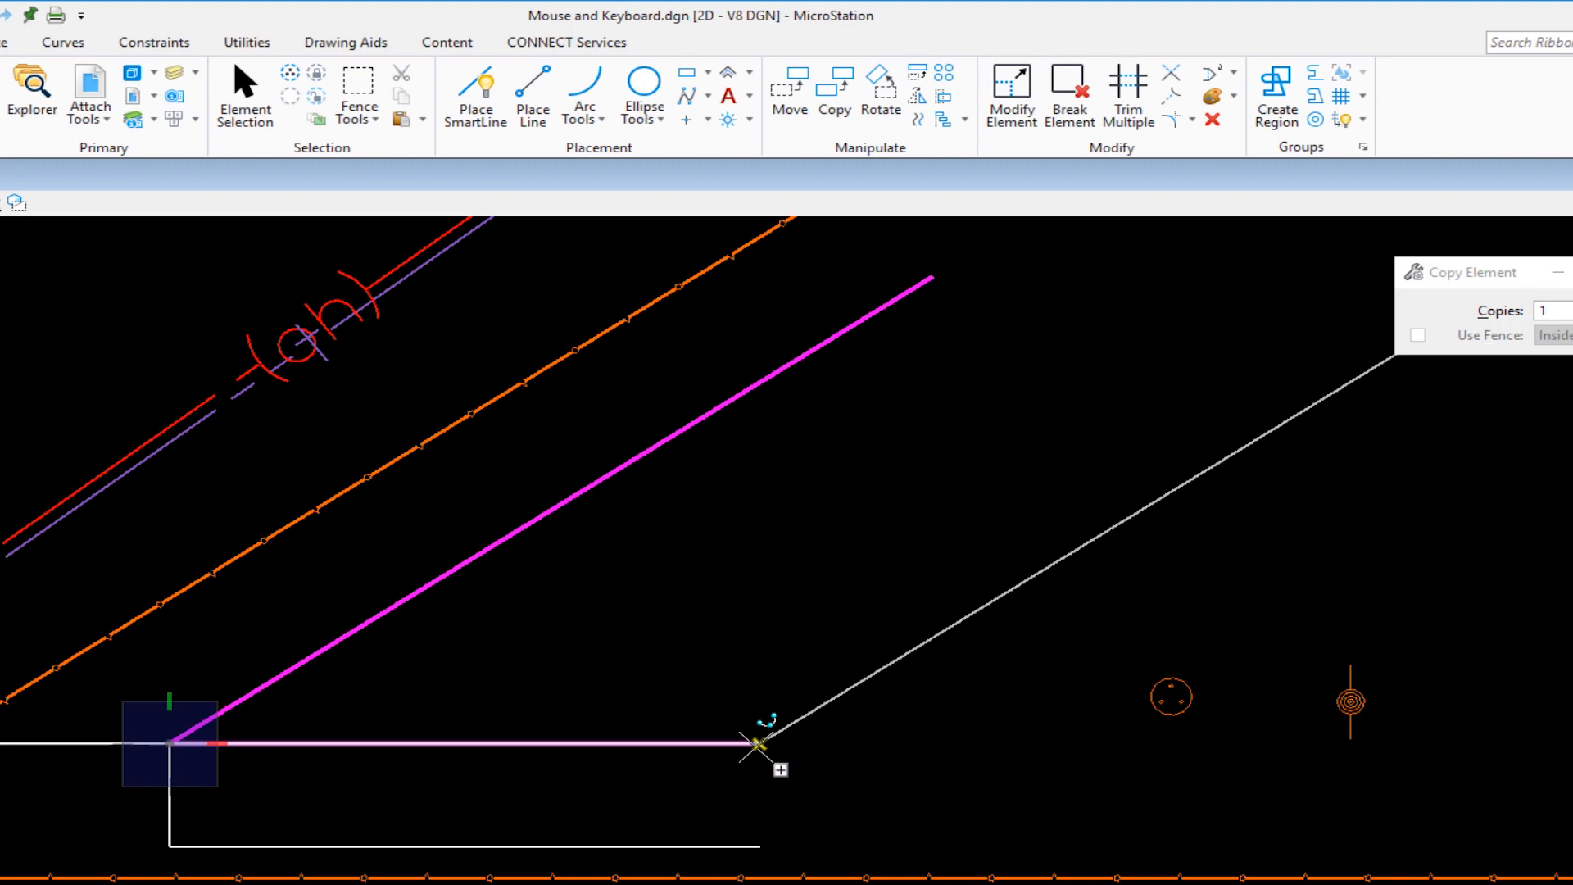
{"action": "left_click", "coordinate": [754, 744]}
{"action": "right_click", "coordinate": [449, 726]}
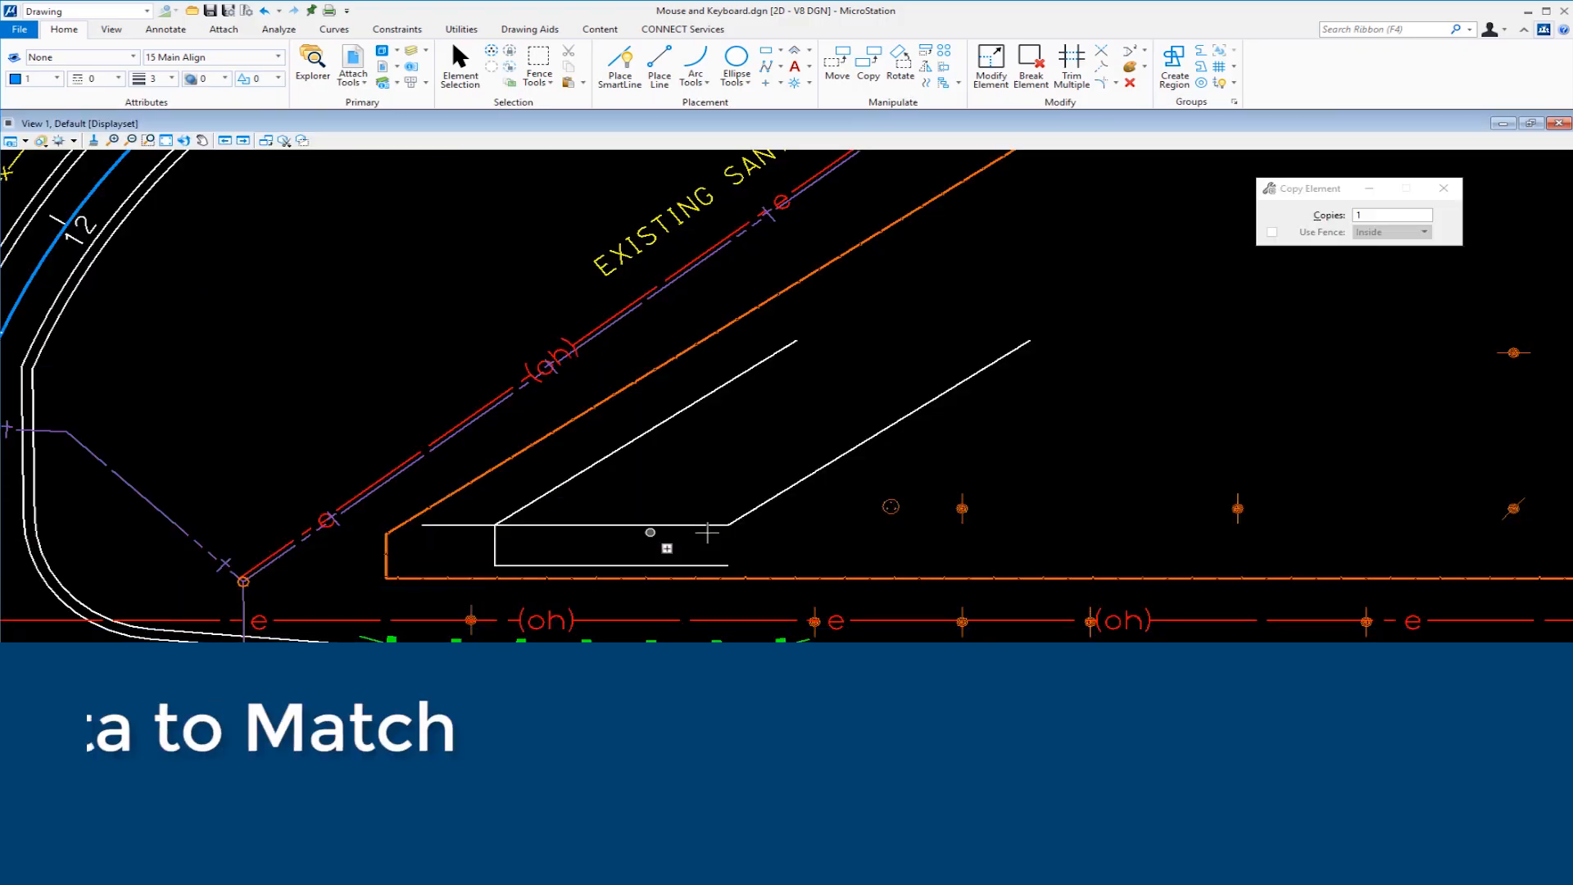
Bring the row of poles into view and start a SmartLine.
{"action": "middle_click_drag", "start_coordinate": [843, 534], "coordinate": [713, 471]}
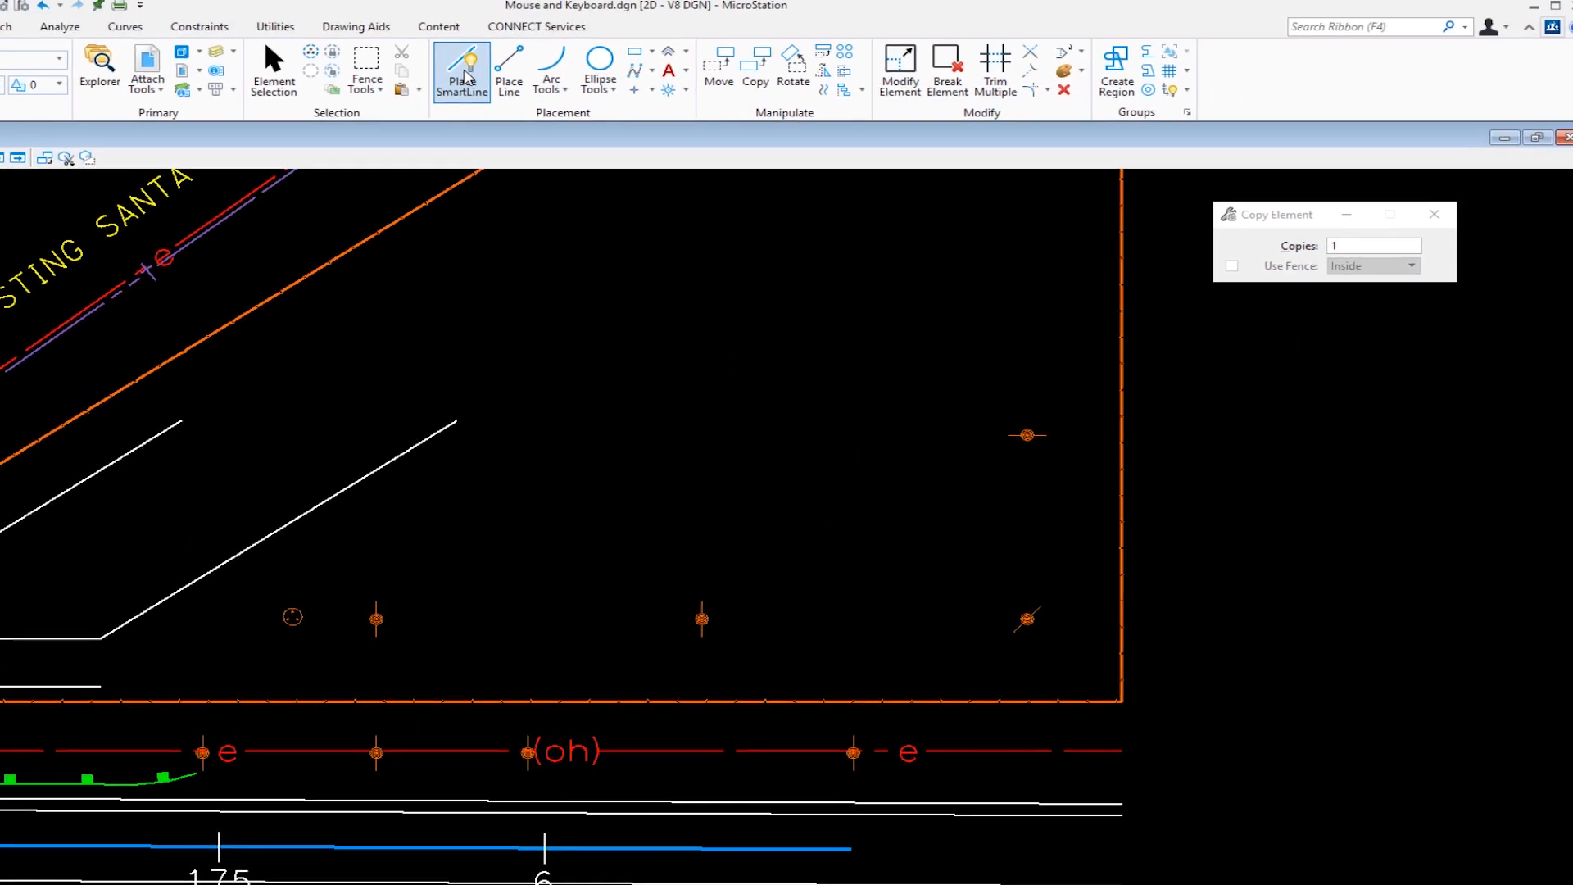
{"action": "left_click", "coordinate": [459, 77]}
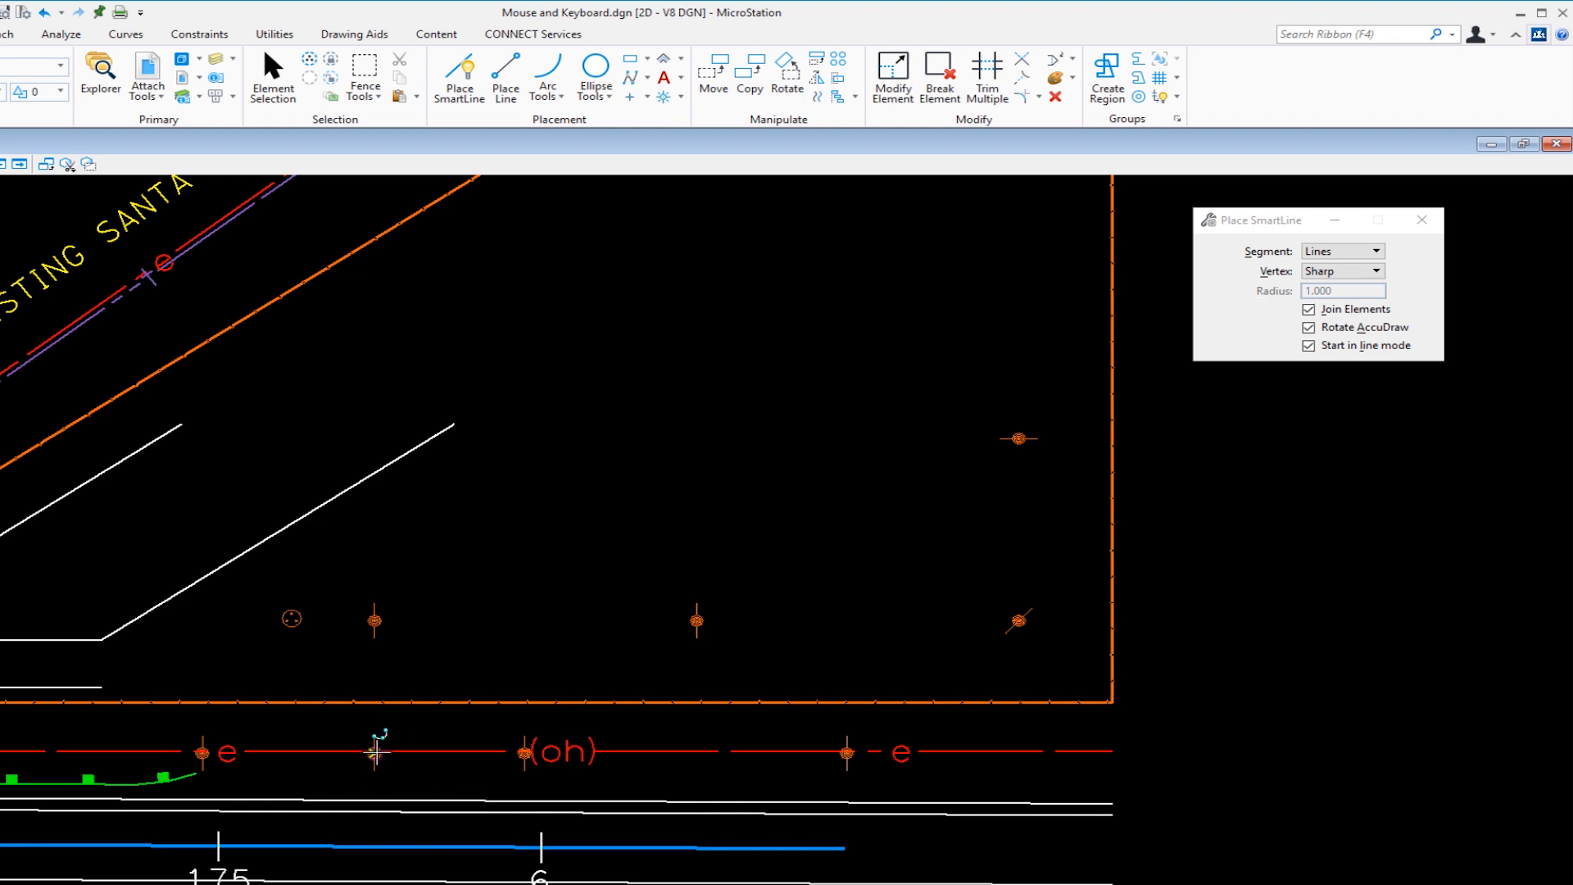
Run the line from the overhead-line pole up to the pole above, then across the middle pole to the rightmost pole.
{"action": "left_click", "coordinate": [374, 751]}
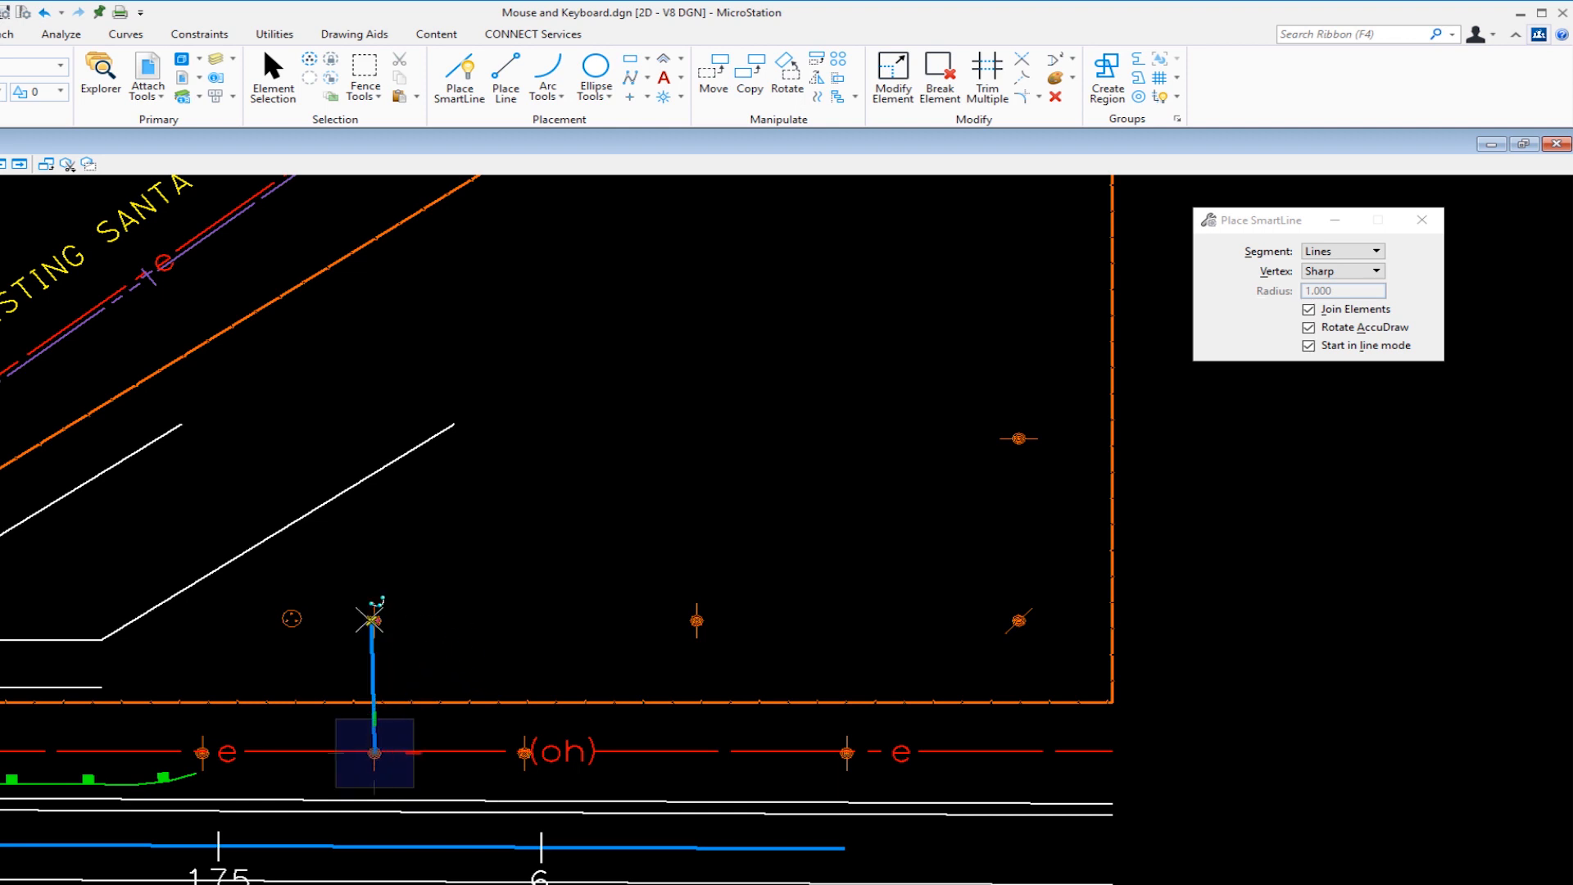
{"action": "left_click", "coordinate": [375, 619]}
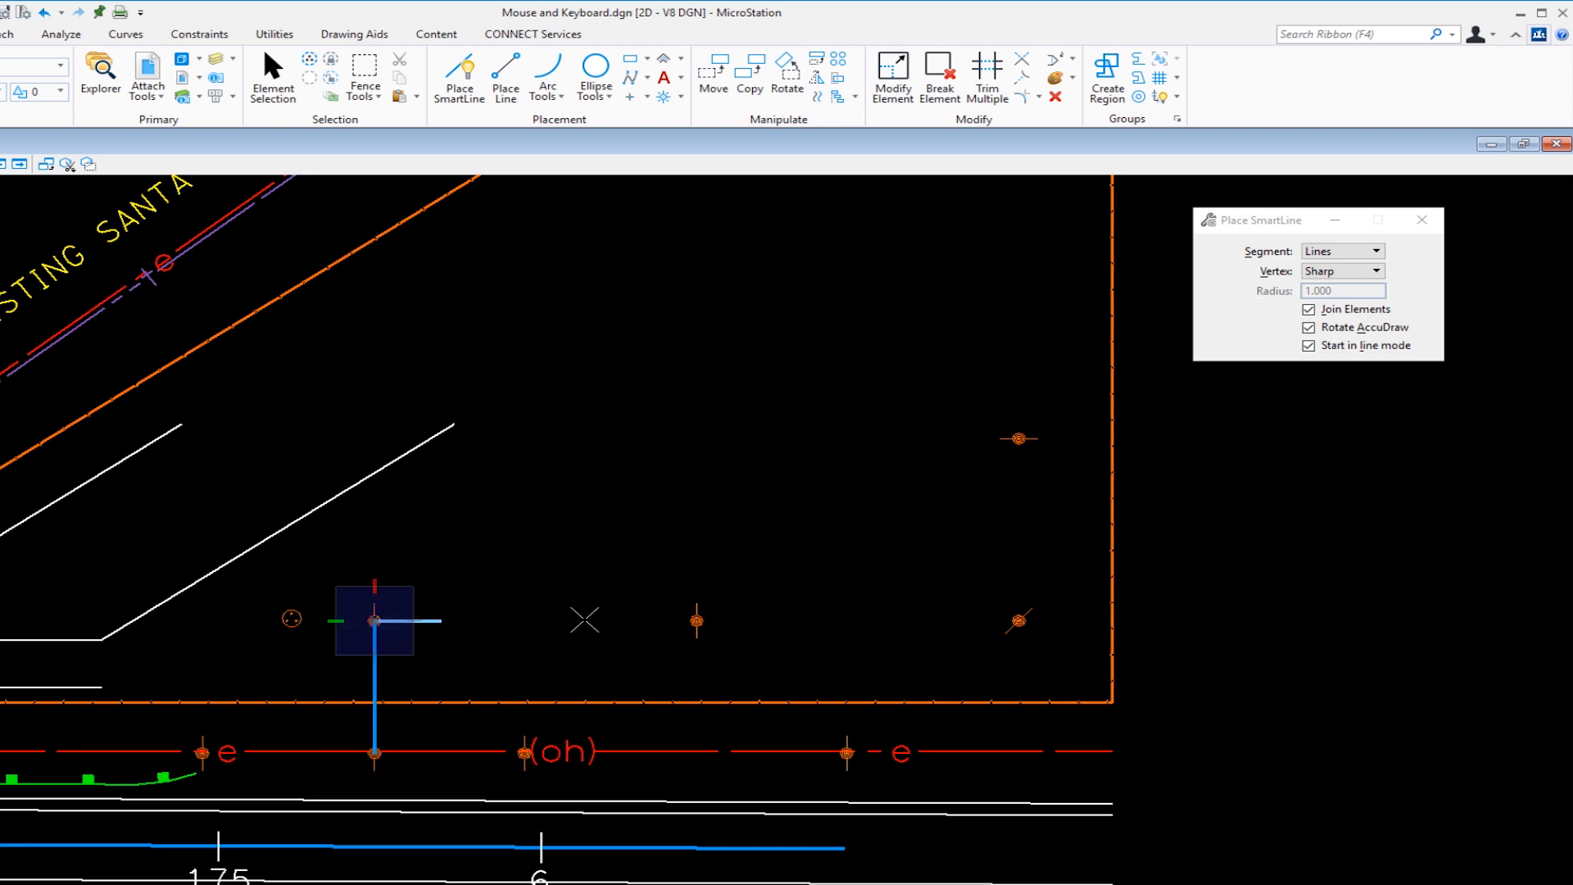
{"action": "left_click", "coordinate": [698, 623]}
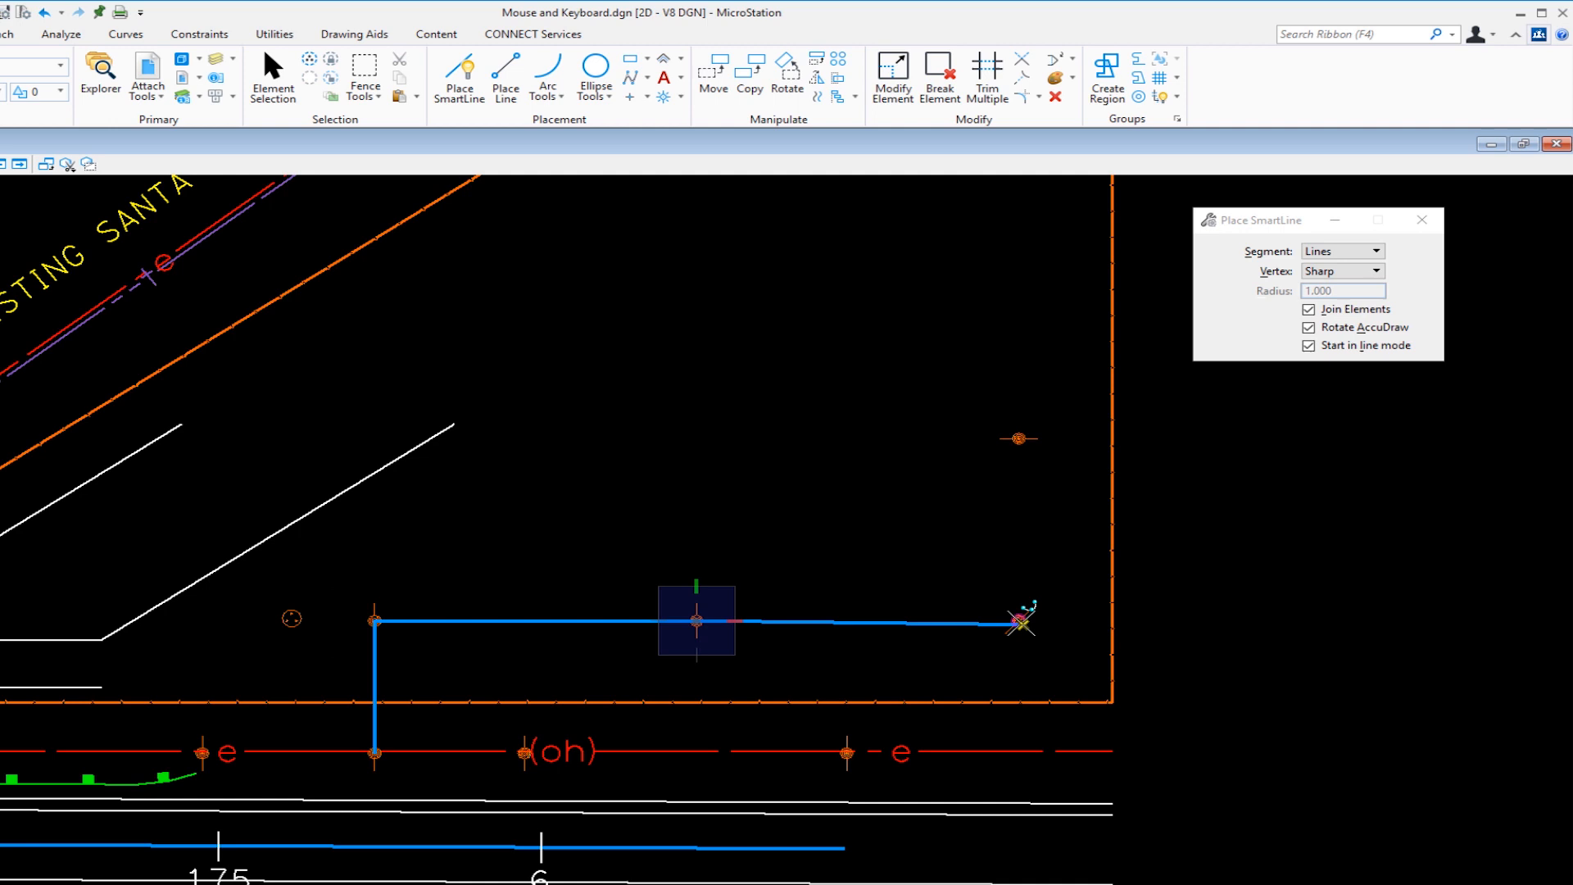
{"action": "left_click", "coordinate": [1017, 620]}
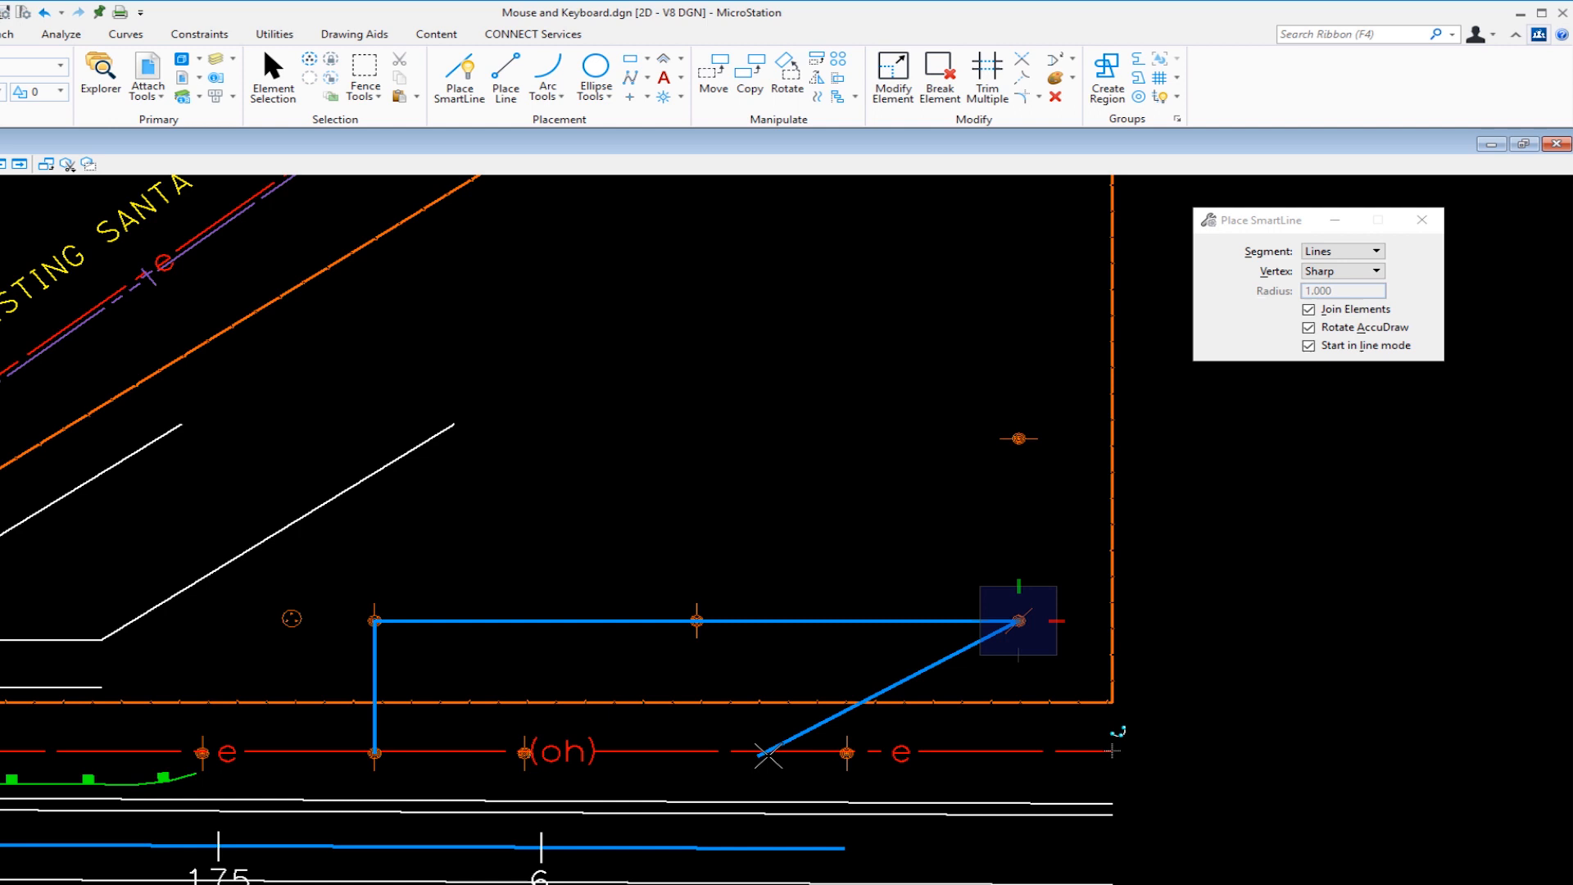
Complete the SmartLine linking the poles and reset the extra segment started from the right pole.
{"action": "right_click", "coordinate": [772, 749]}
{"action": "left_click", "coordinate": [772, 749]}
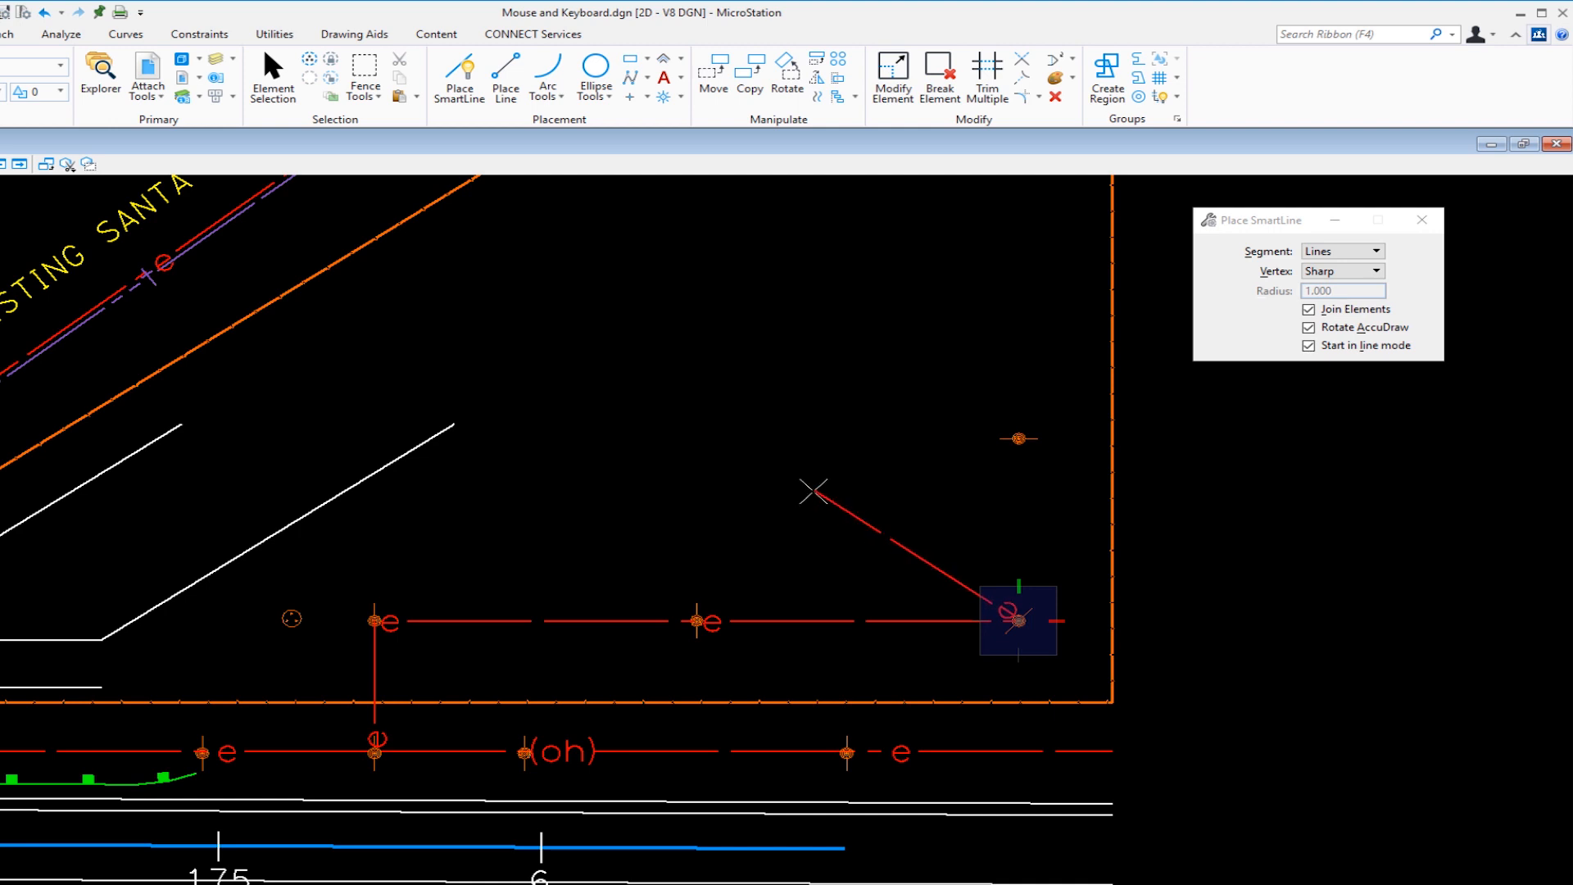
{"action": "right_click", "coordinate": [812, 491]}
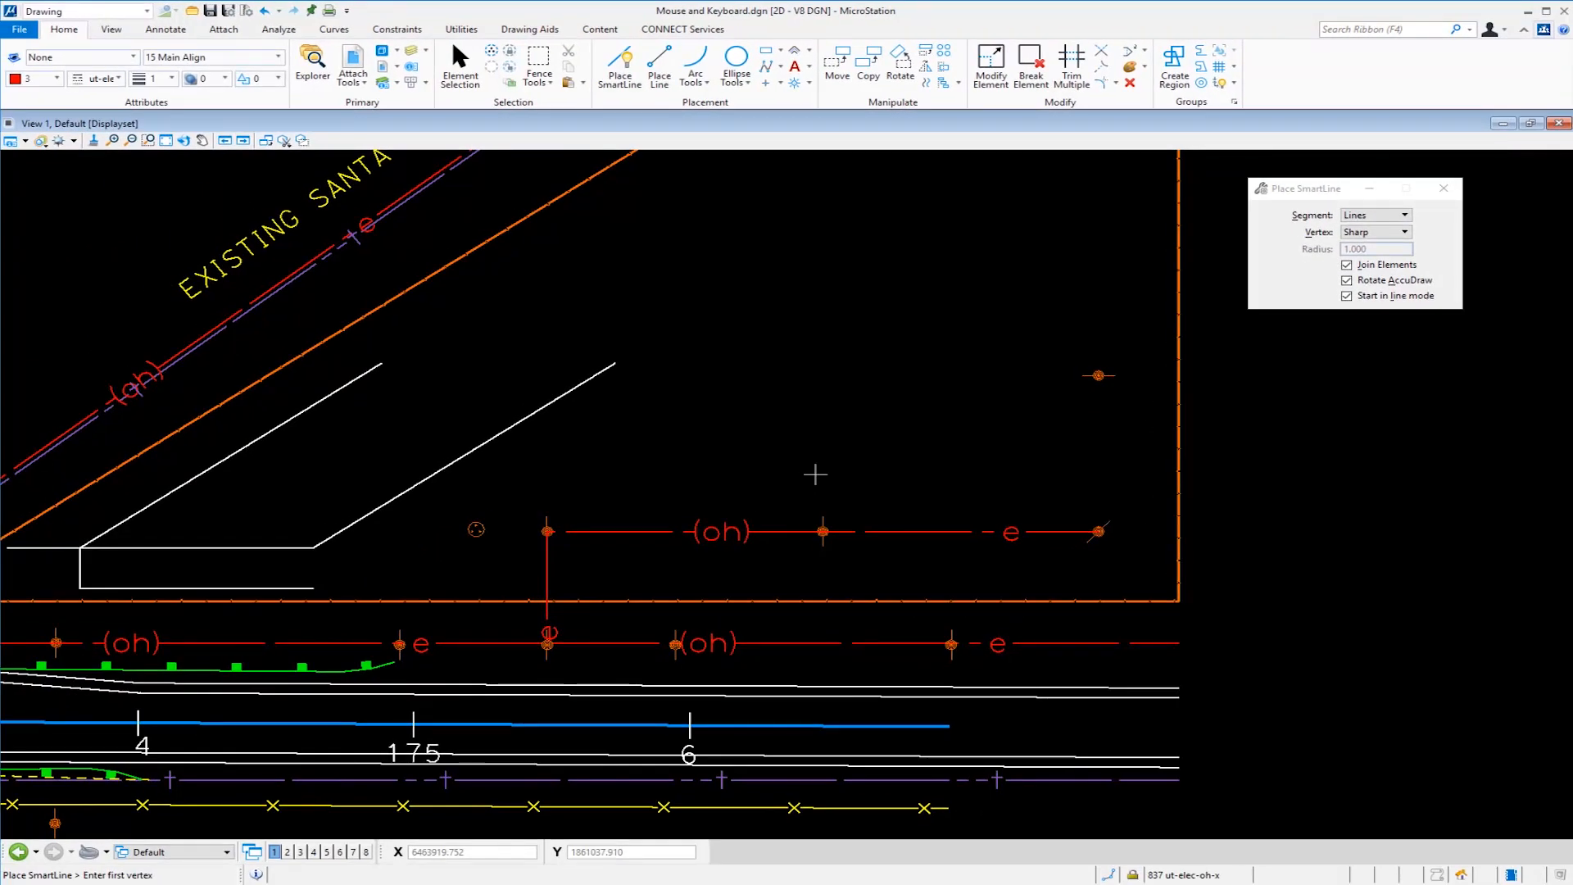
{"action": "scroll", "coordinate": [461, 570], "scroll_direction": "up", "scroll_amount": 3}
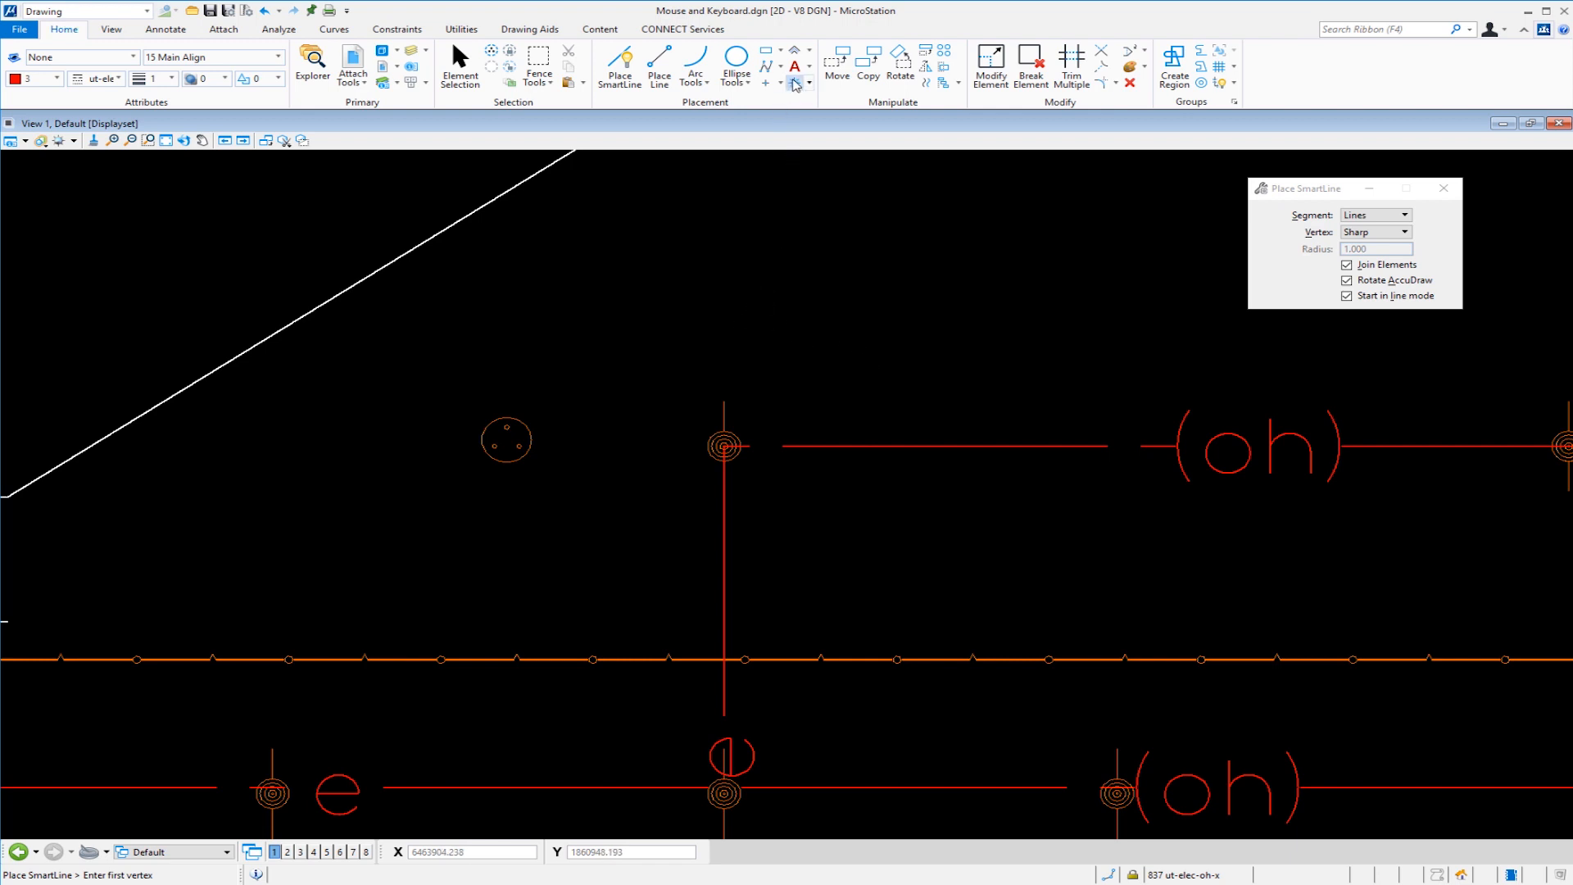
Place the active manhole cell just above the small three-dot circle and end placement.
{"action": "left_click", "coordinate": [795, 83]}
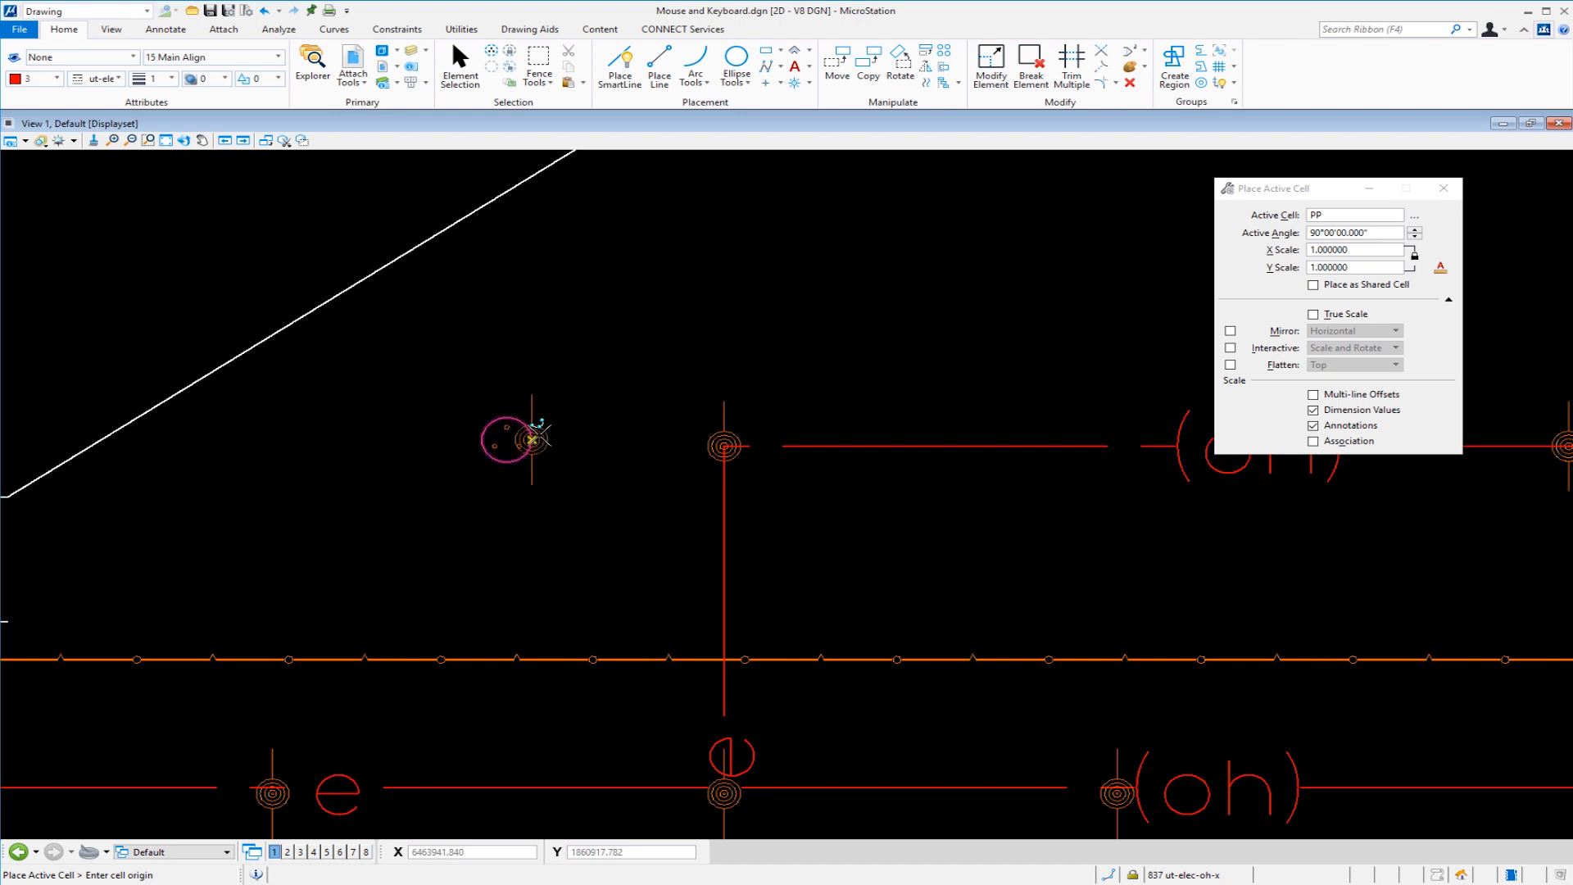
{"action": "left_click", "coordinate": [533, 438]}
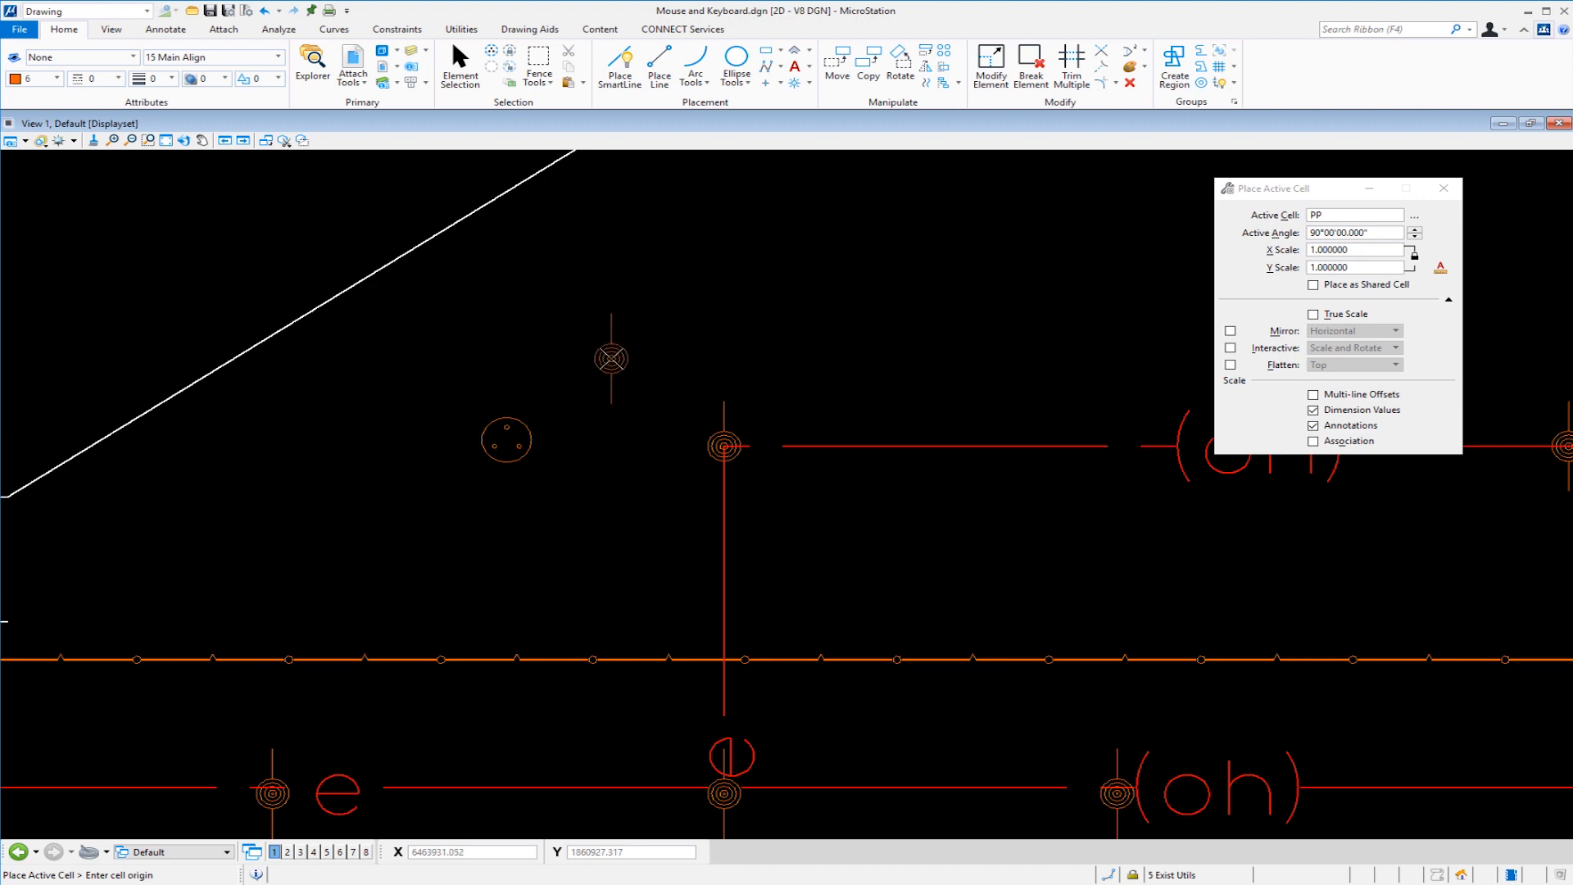
{"action": "key", "text": "Escape"}
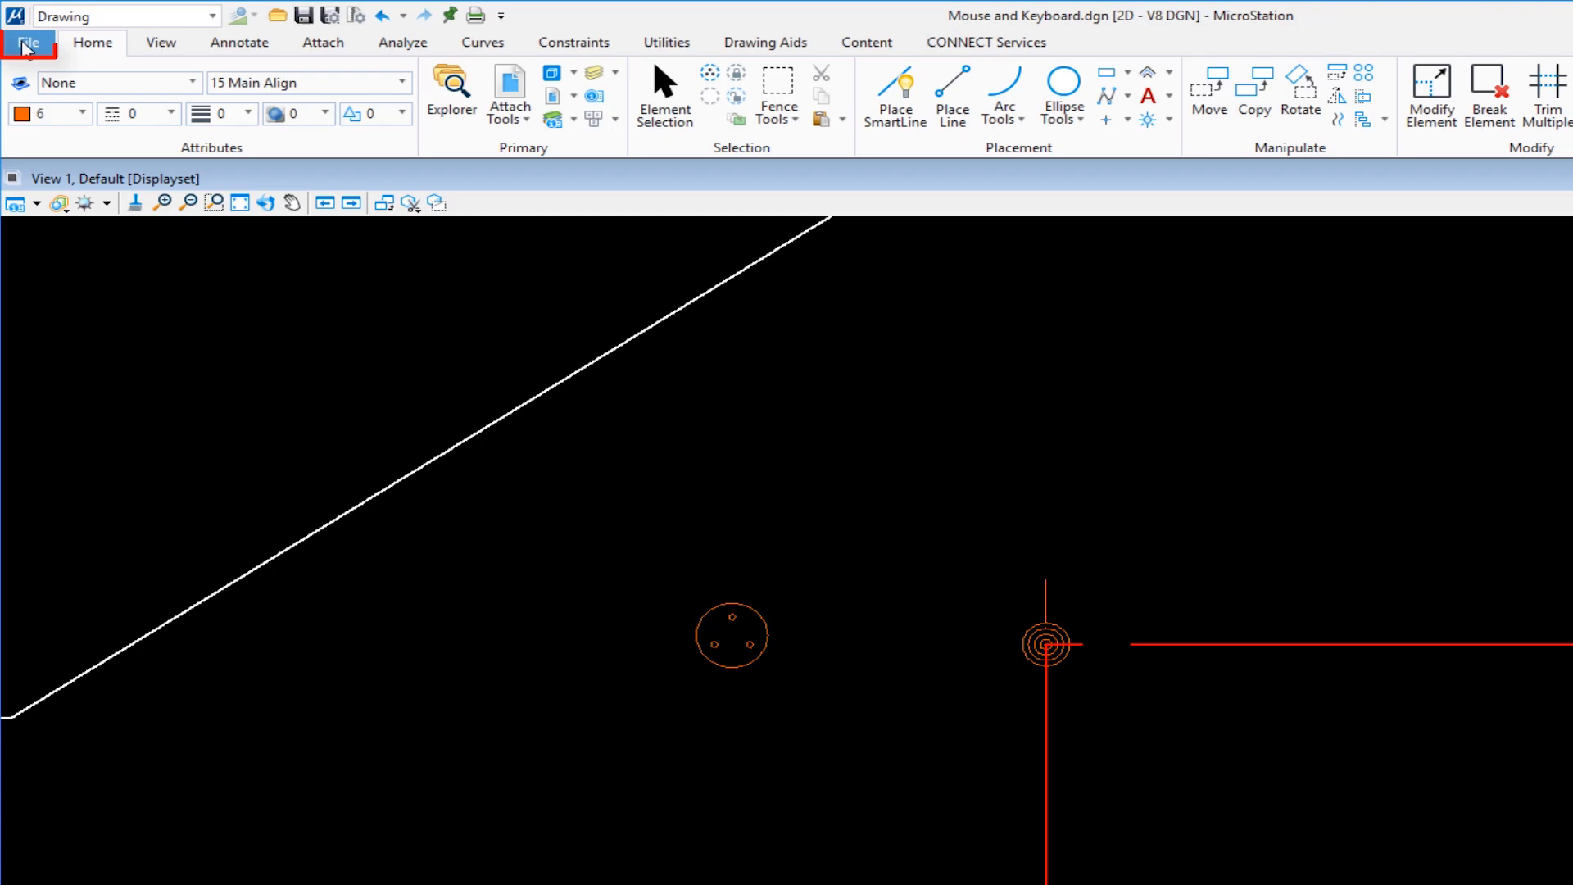
Go to User settings, Button Assignments and select the Alt+Data assignment.
{"action": "left_click", "coordinate": [22, 35]}
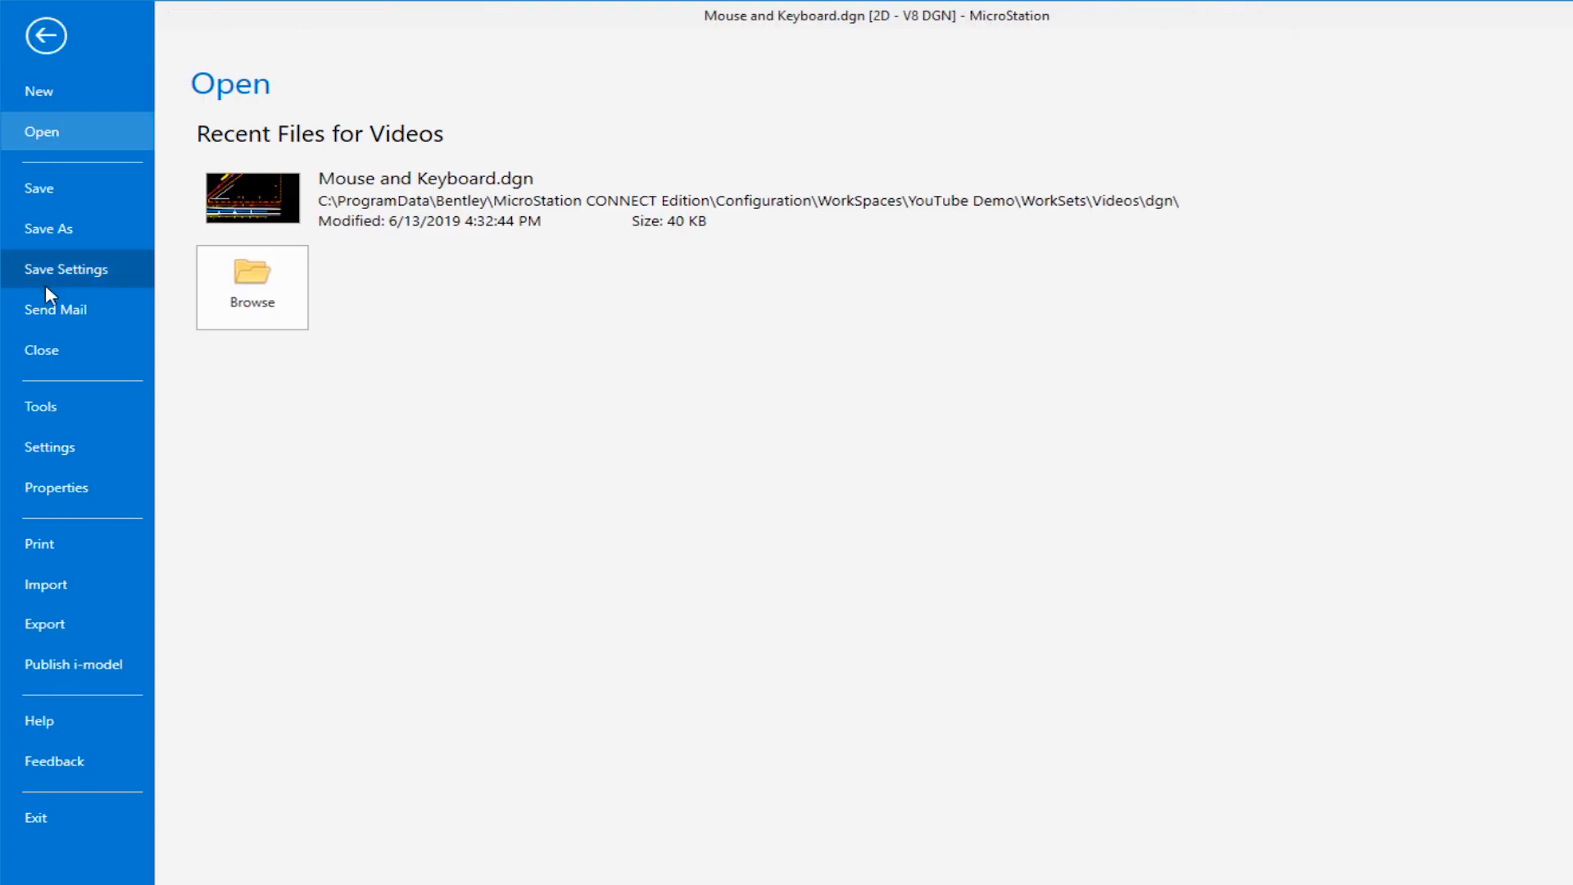
{"action": "left_click", "coordinate": [81, 442]}
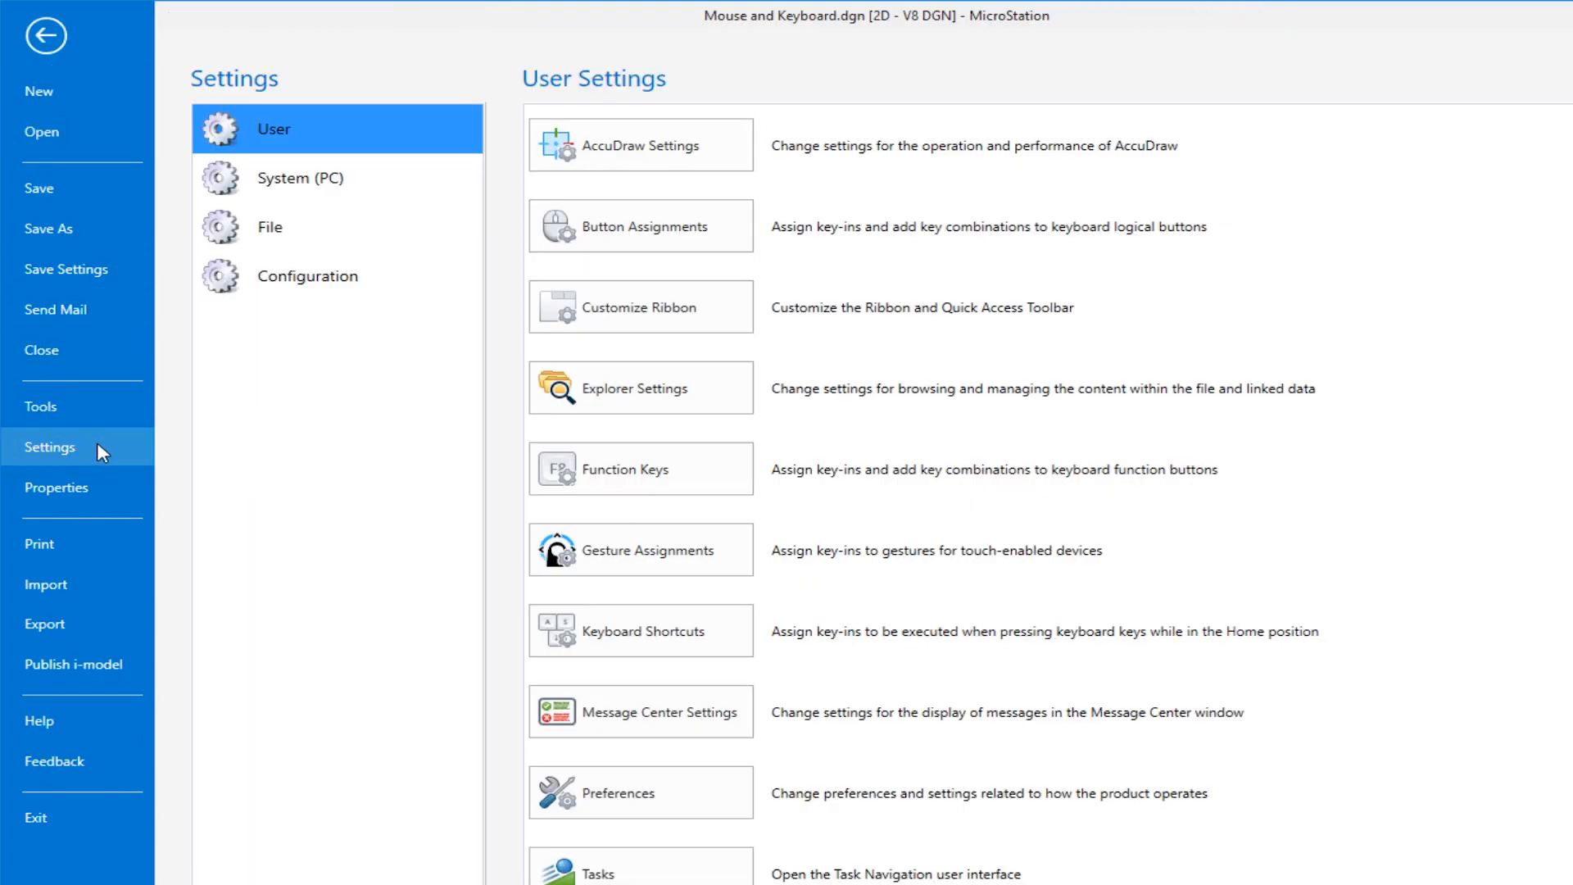
{"action": "left_click", "coordinate": [640, 233]}
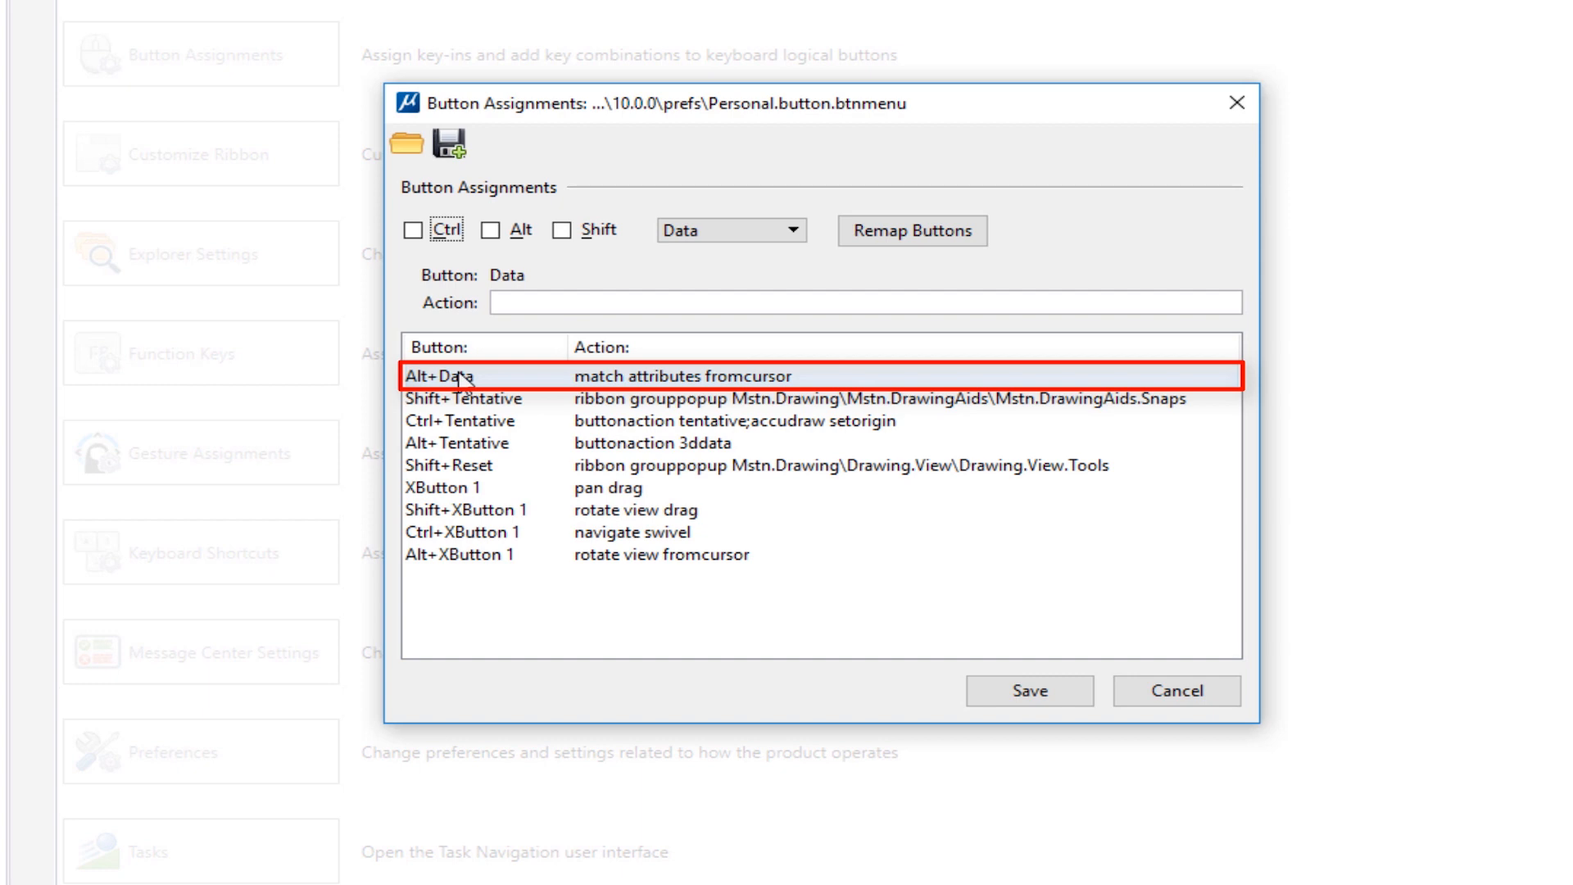
{"action": "left_click", "coordinate": [462, 381]}
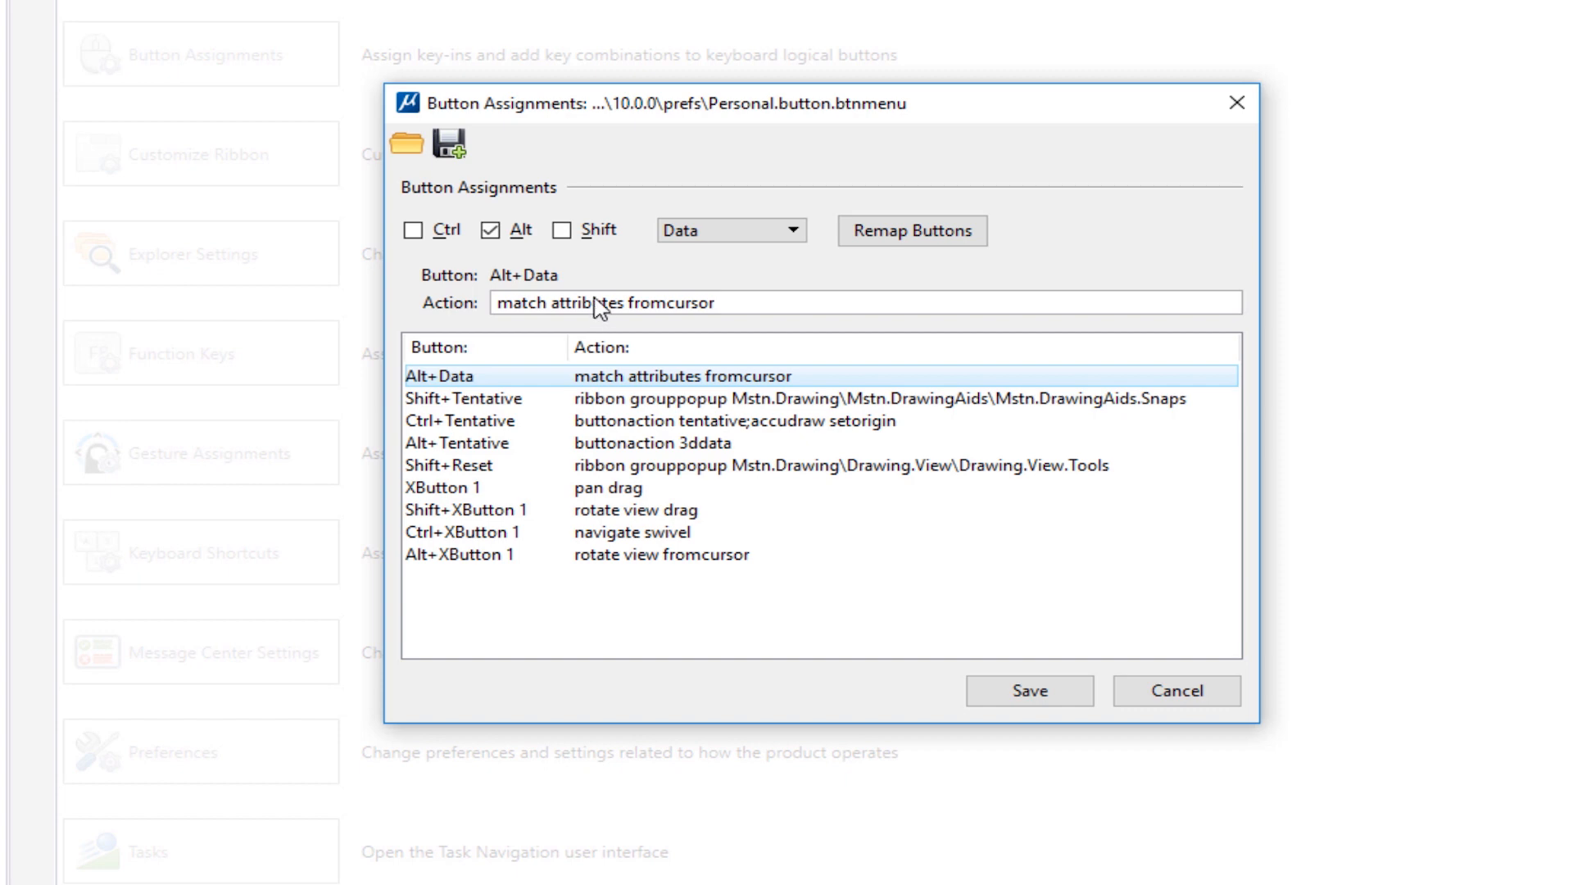
Change its action from match attributes to 'match element fromcursor' and save the assignments.
{"action": "double_click", "coordinate": [596, 305]}
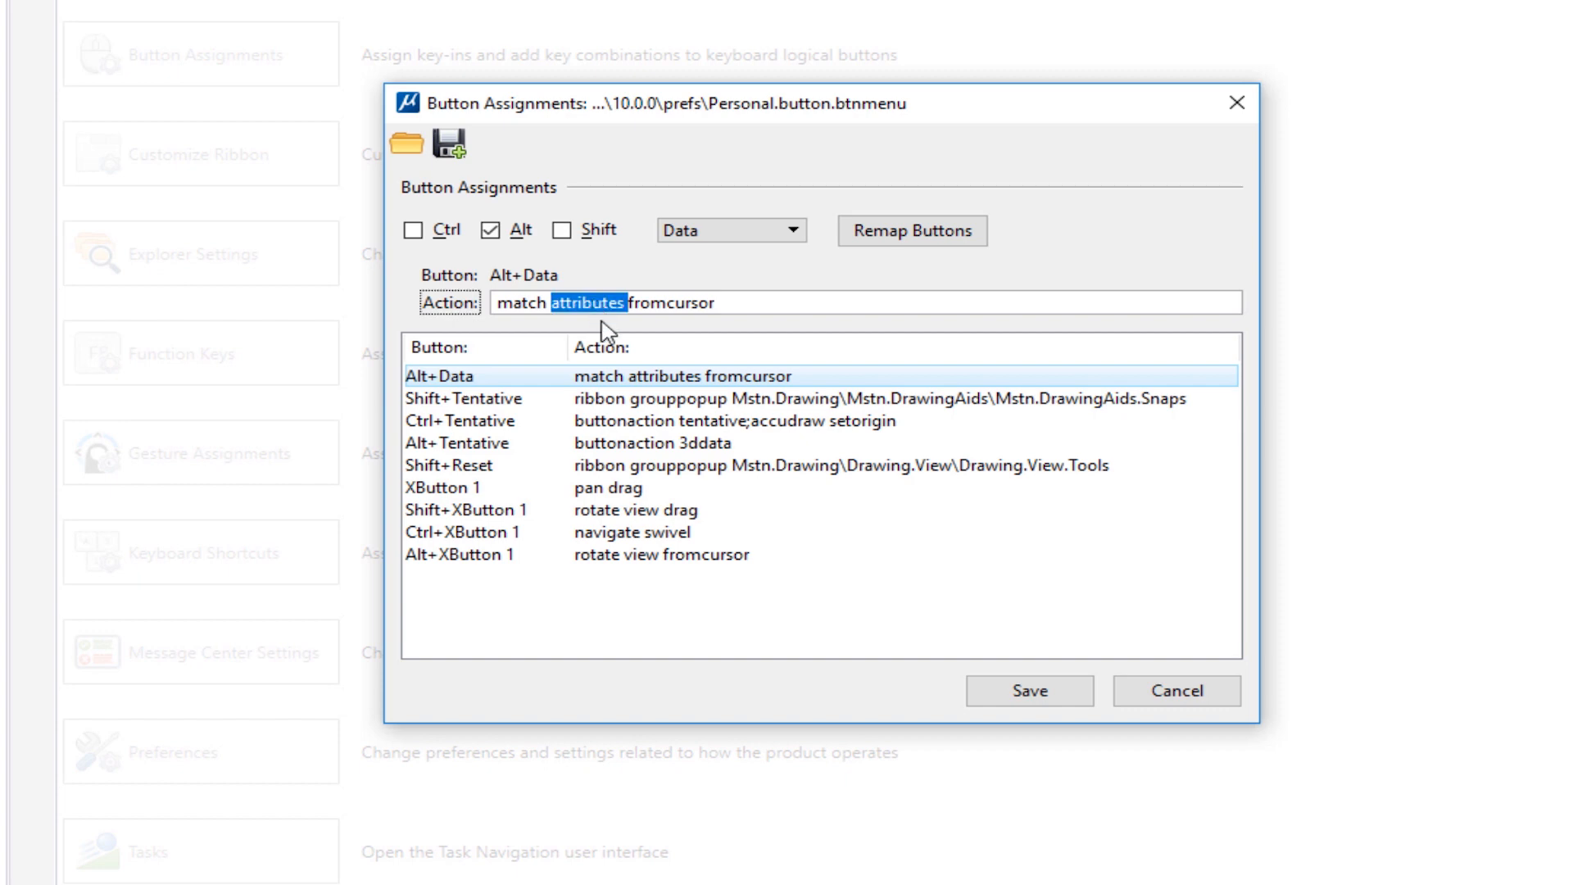
{"action": "type", "text": "element"}
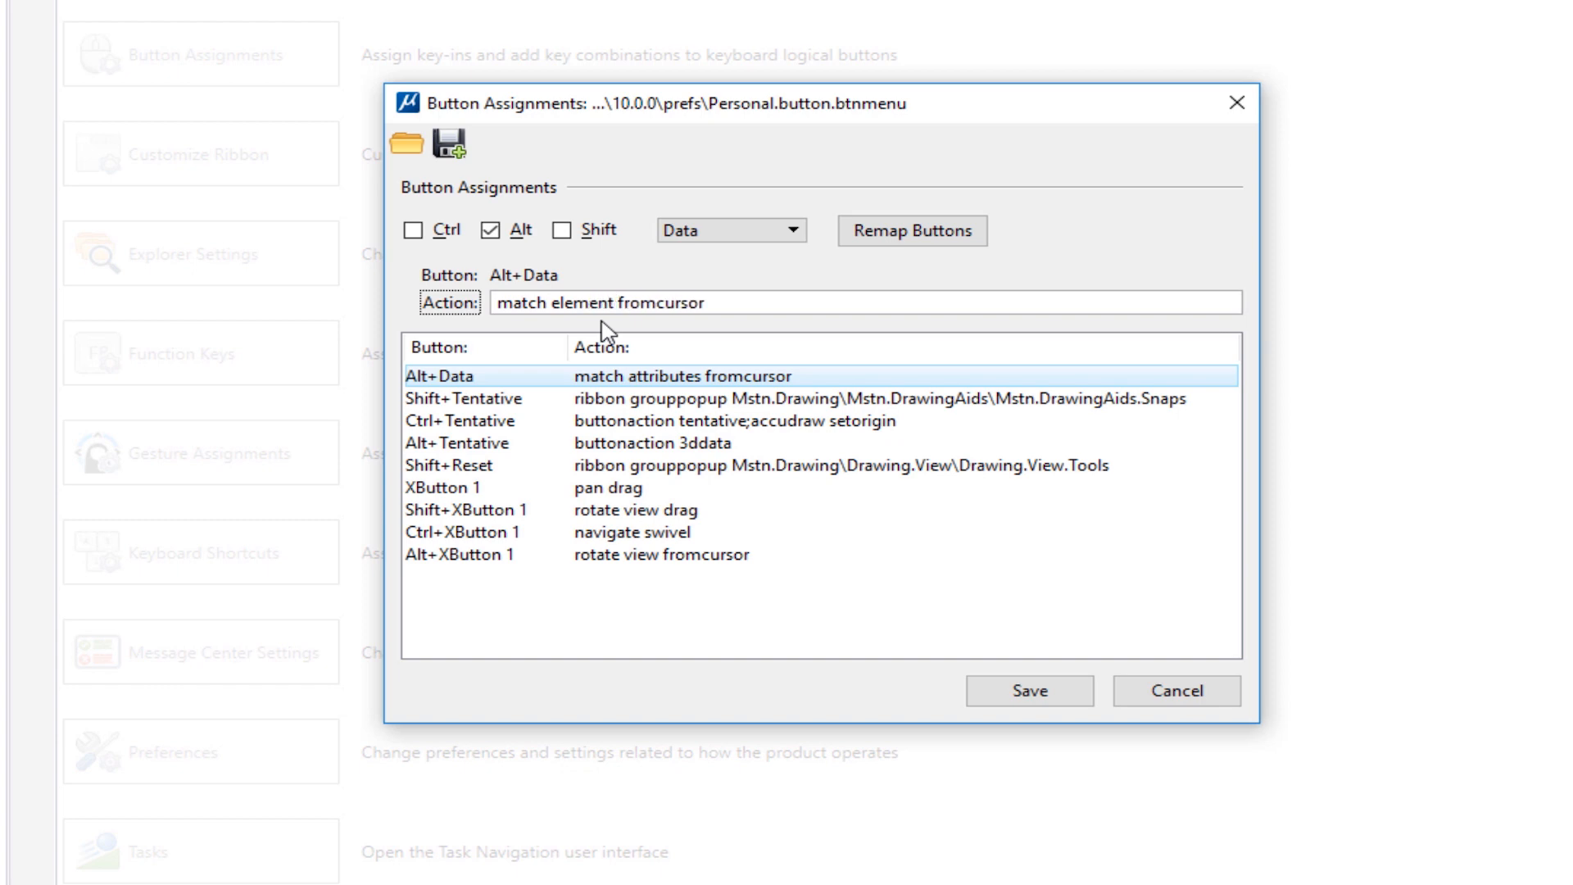
{"action": "key", "text": "Return"}
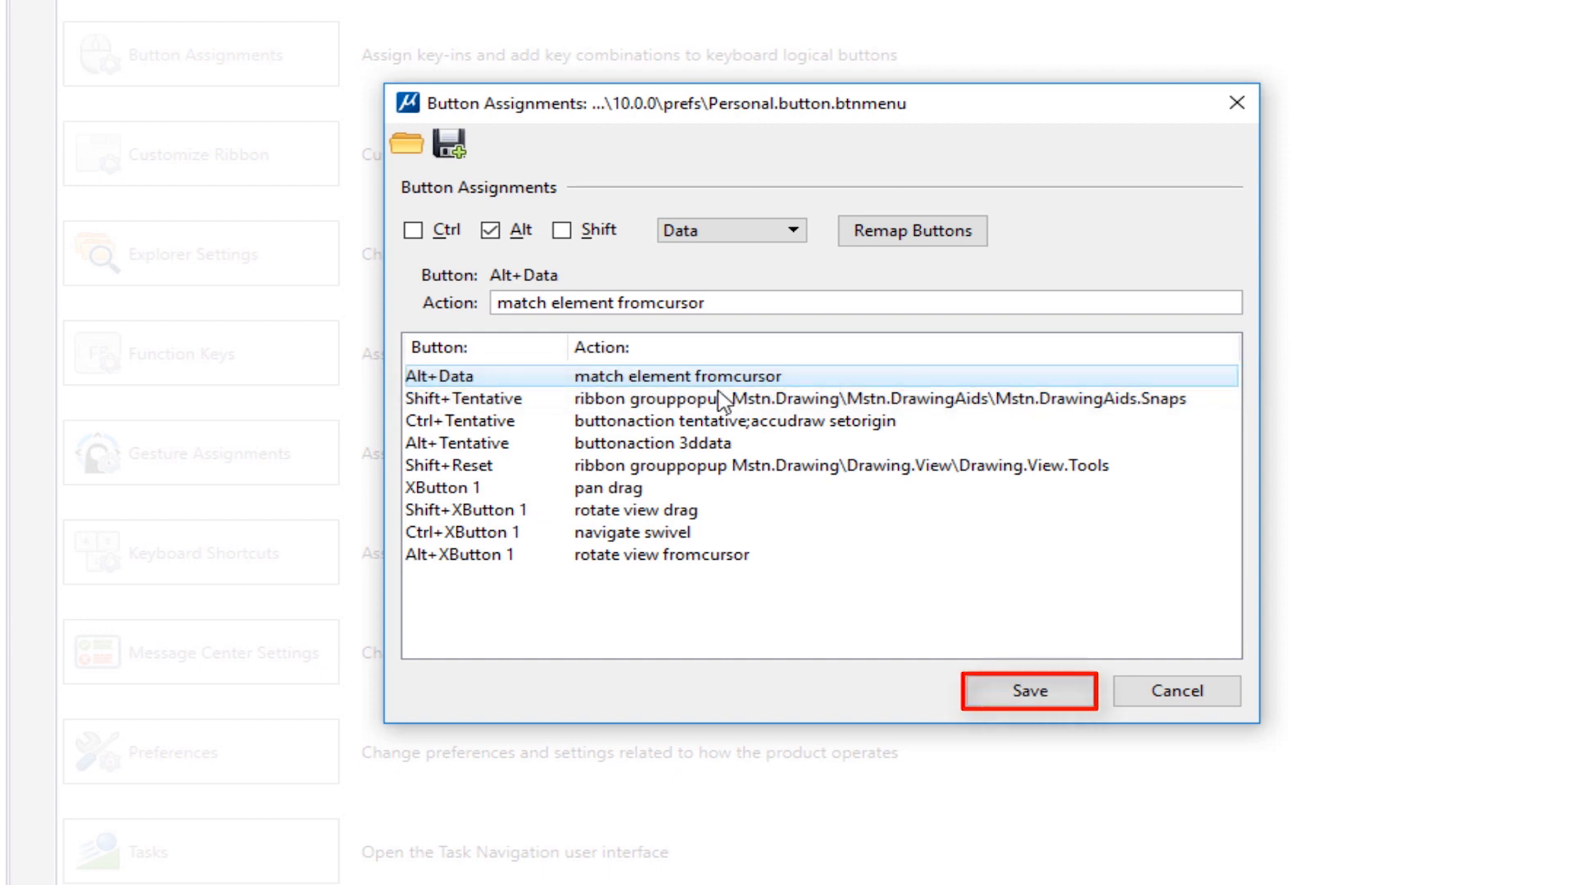
{"action": "left_click", "coordinate": [1033, 690]}
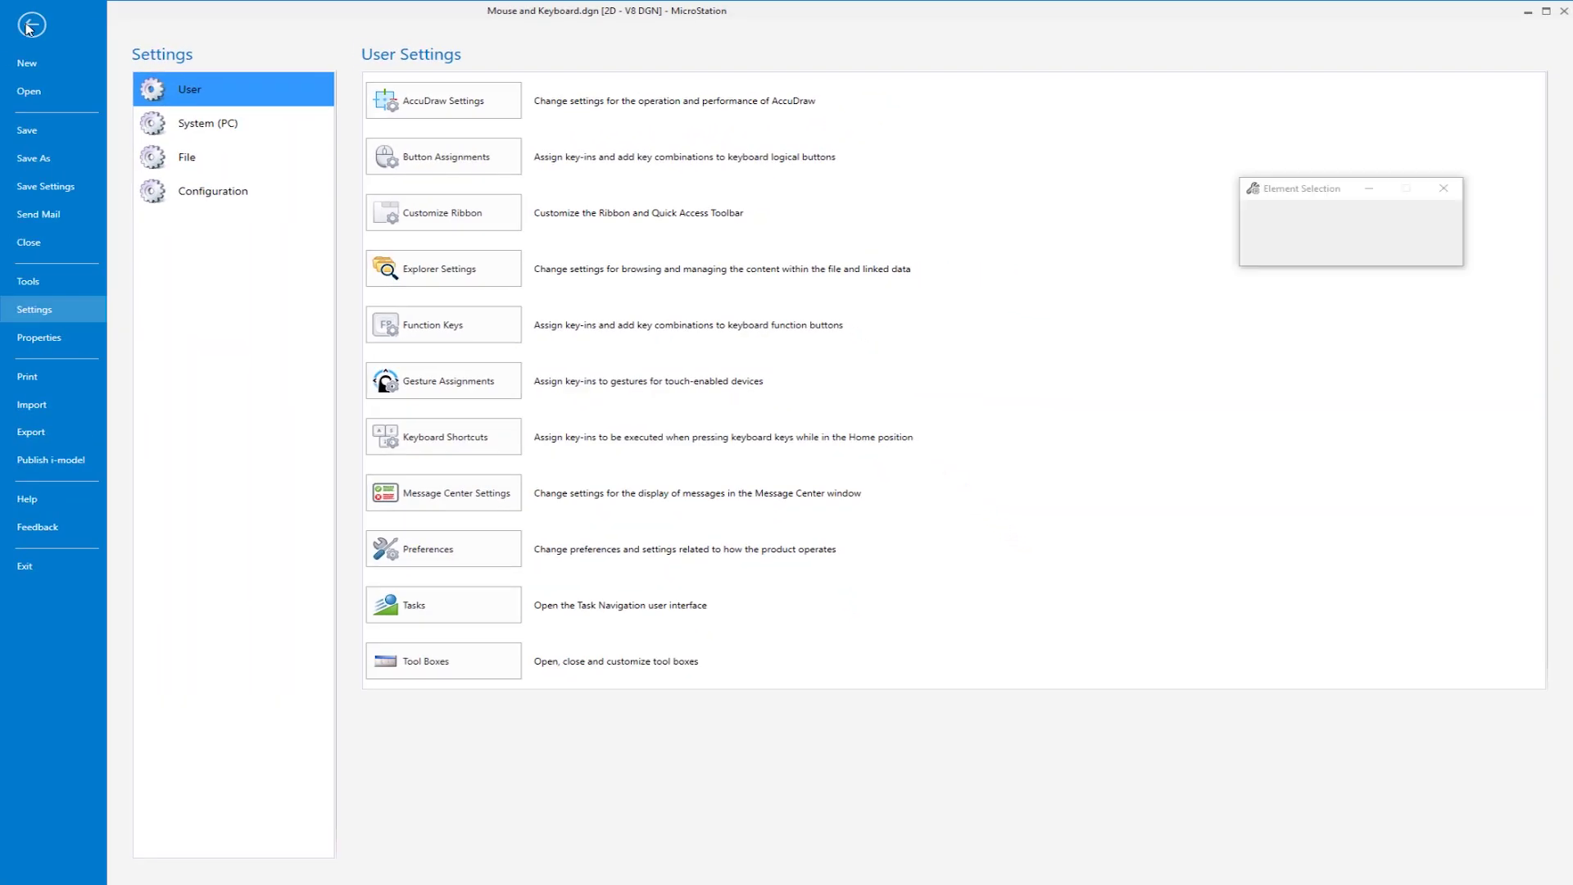
Return to the drawing and match the existing manhole so MH becomes the active cell.
{"action": "key", "text": "Escape"}
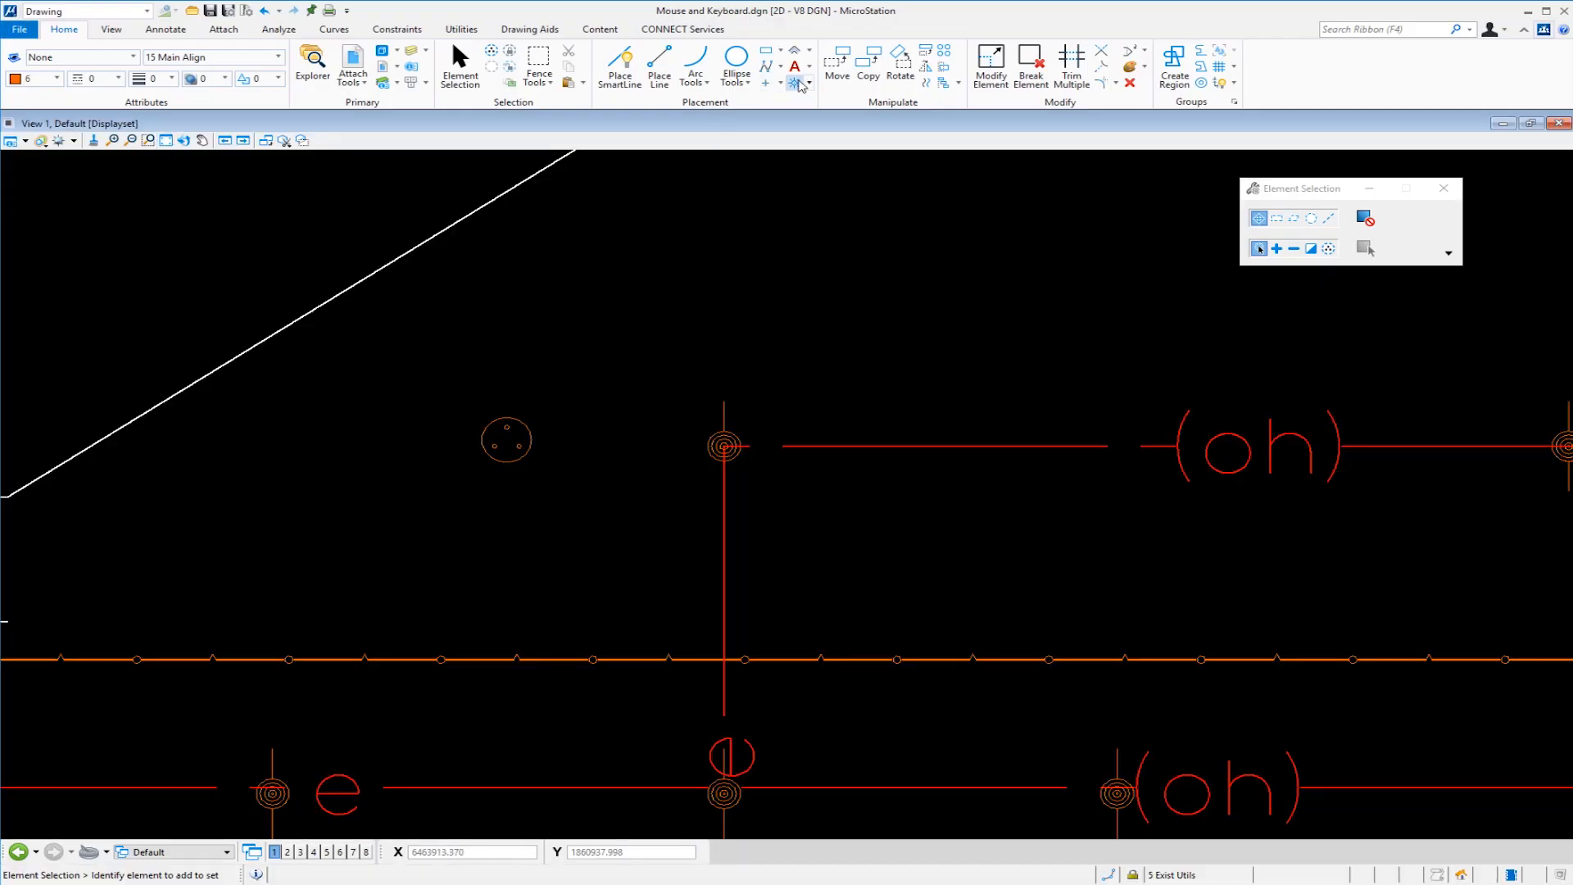
{"action": "left_click", "coordinate": [796, 83]}
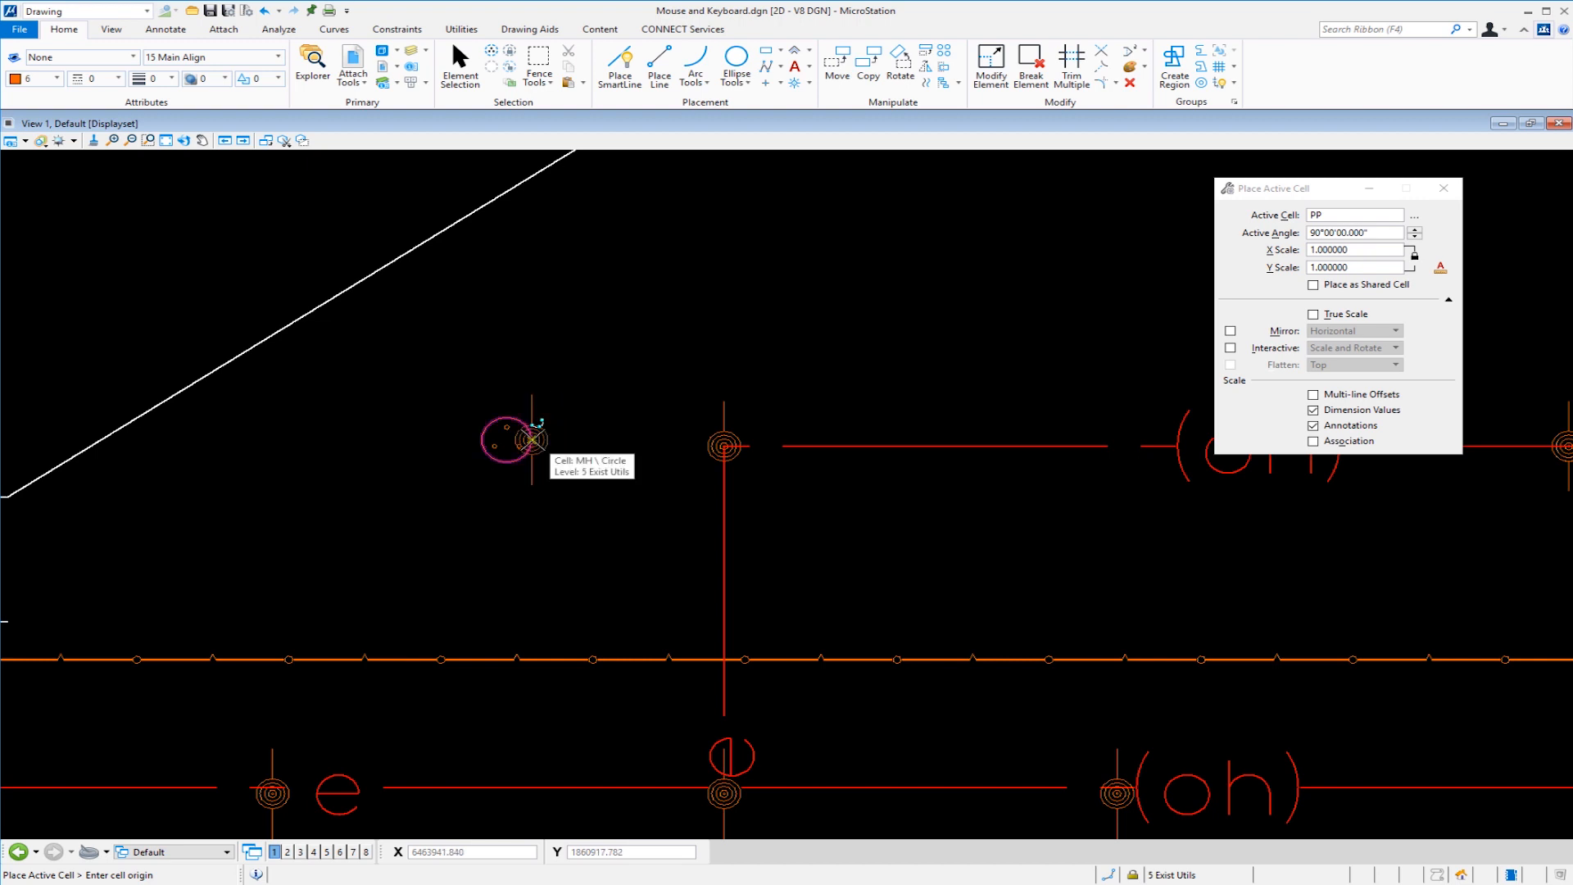
{"action": "left_click", "coordinate": [531, 439], "text": "shift"}
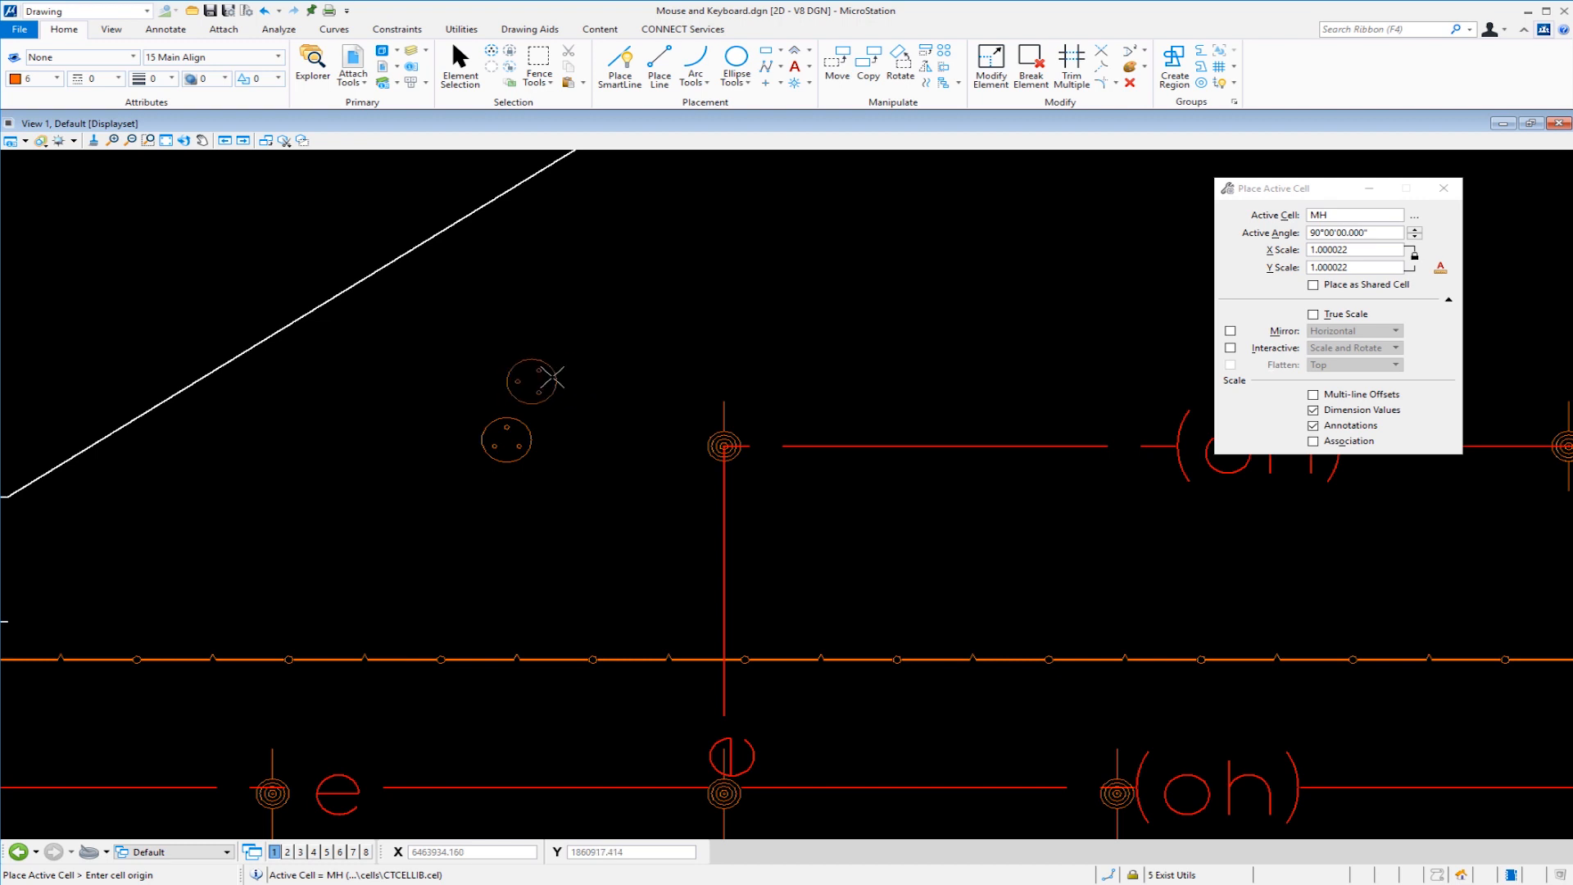
{"action": "key", "text": "Escape"}
Browse the Popups shortcut groups for Attributes and Text, then start Copy Element.
{"action": "mouse_move", "coordinate": [505, 502]}
{"action": "middle_mouse_down"}
{"action": "mouse_move", "coordinate": [630, 445]}
{"action": "mouse_move", "coordinate": [555, 472]}
{"action": "middle_mouse_up"}
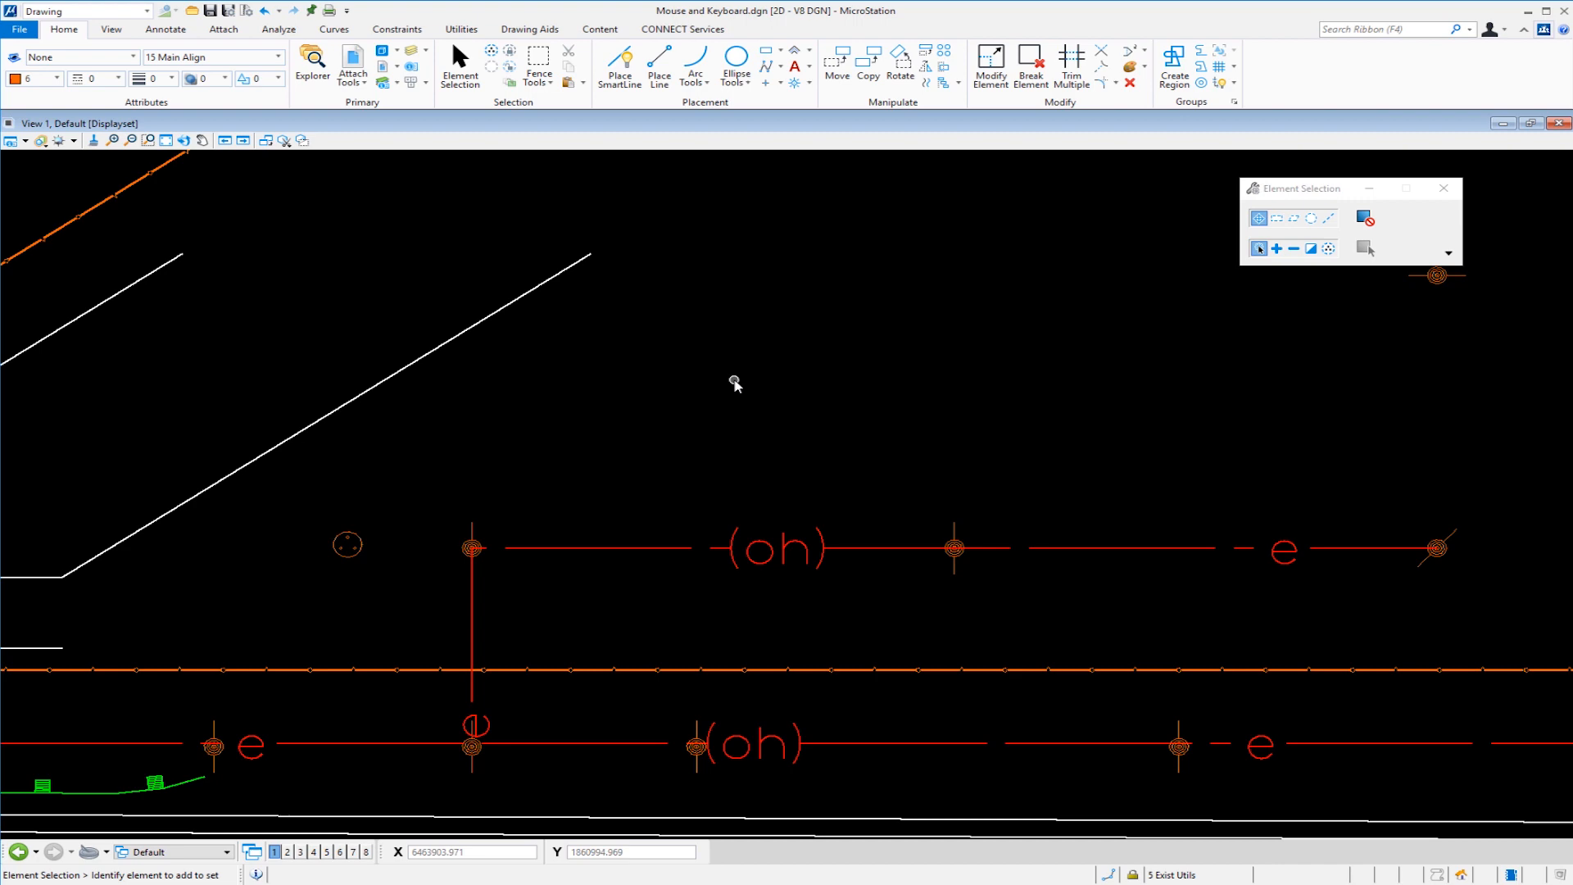
{"action": "key", "text": "space"}
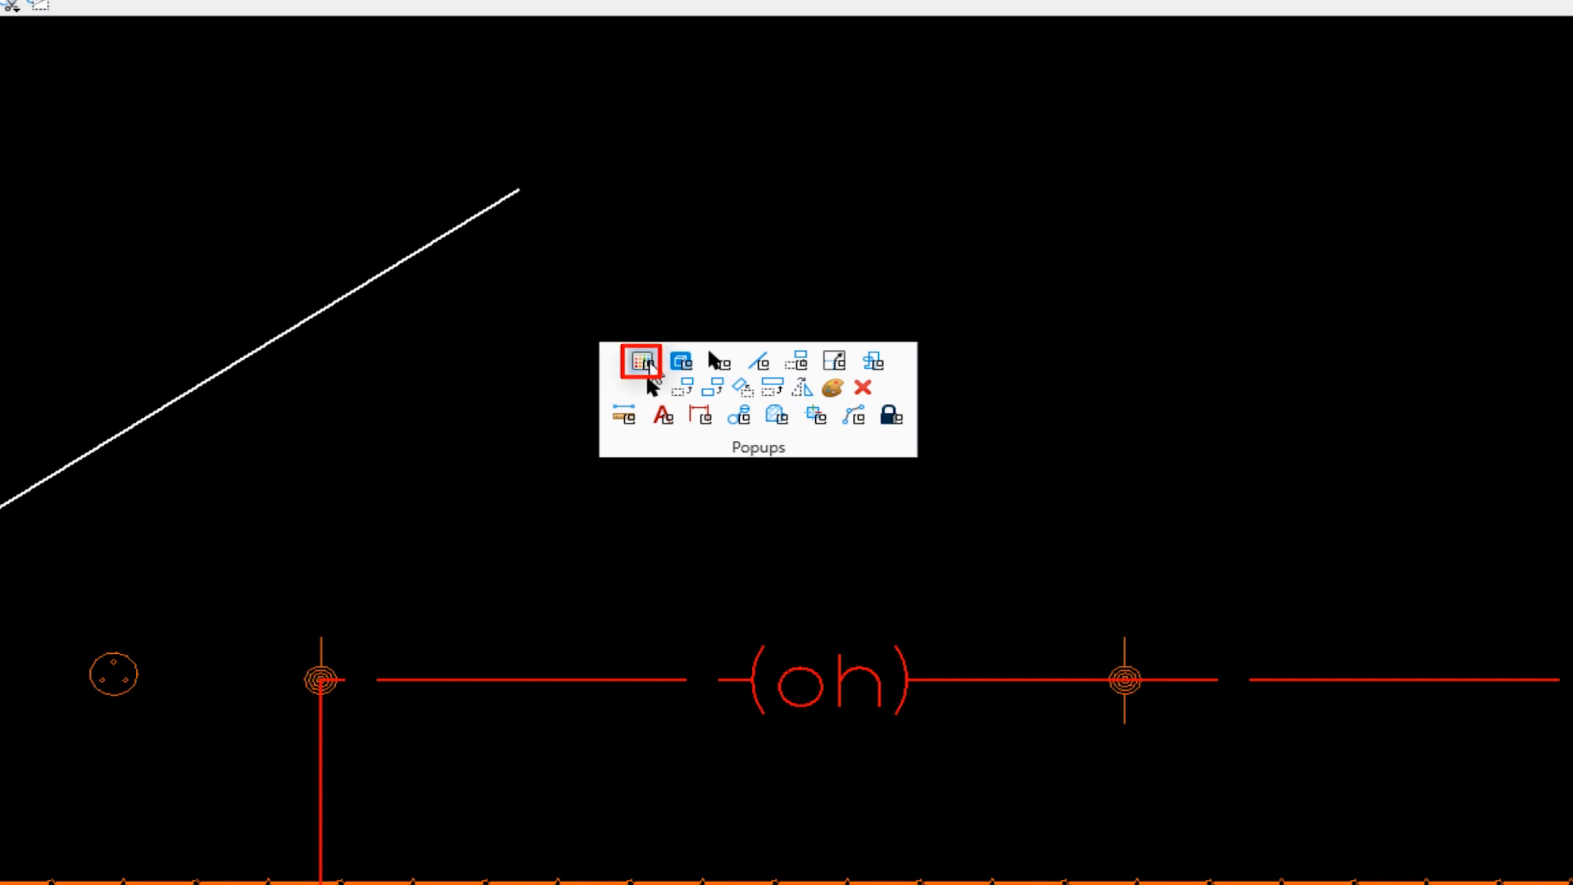
{"action": "left_click", "coordinate": [644, 367]}
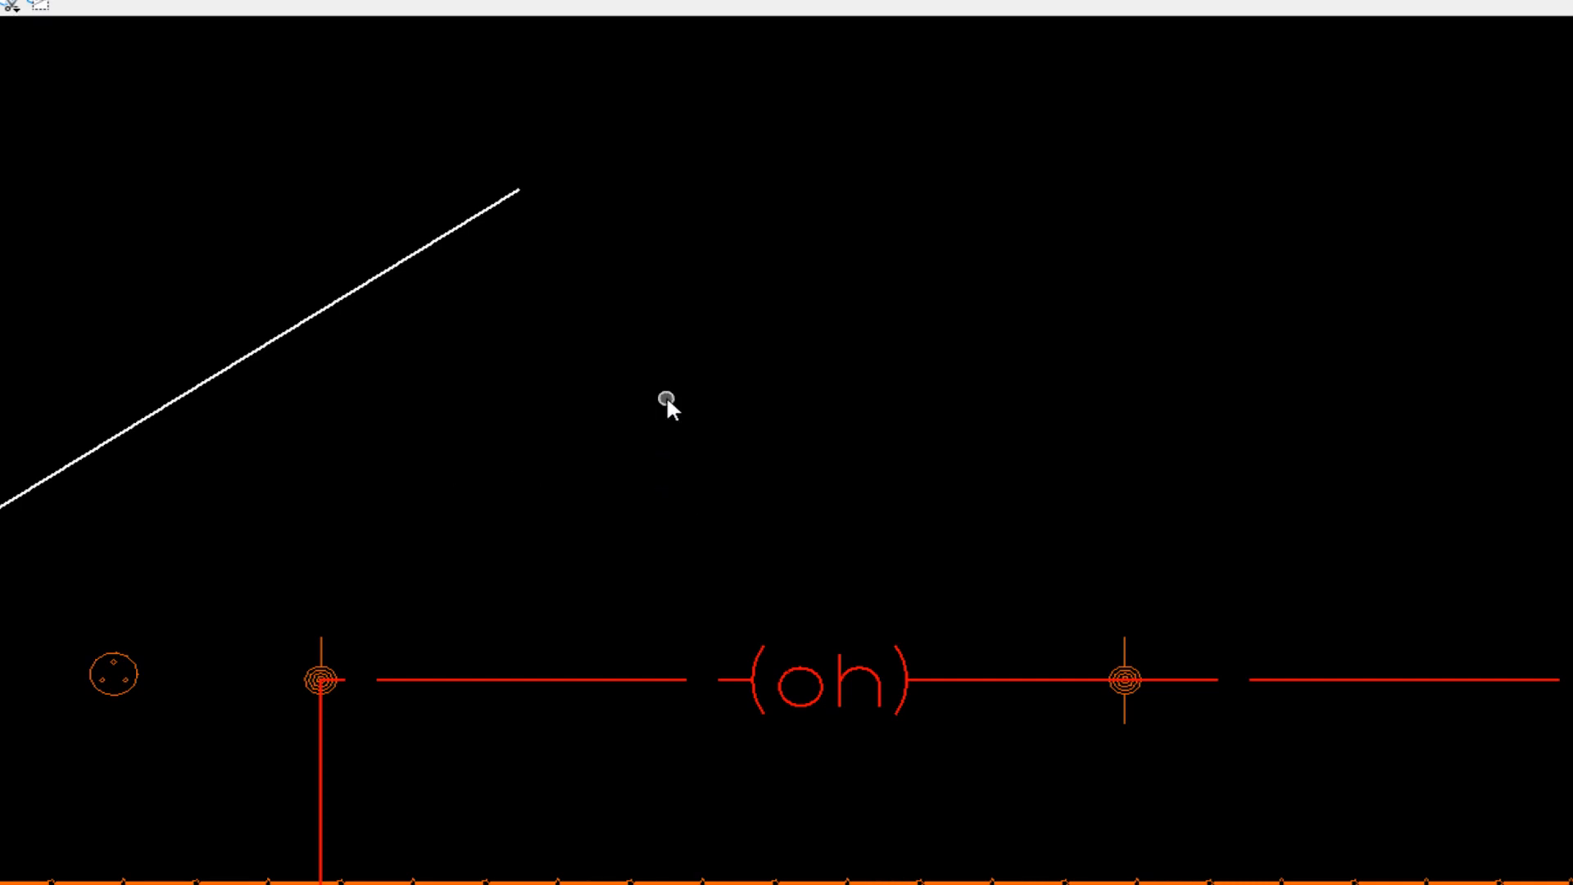
{"action": "key", "text": "space"}
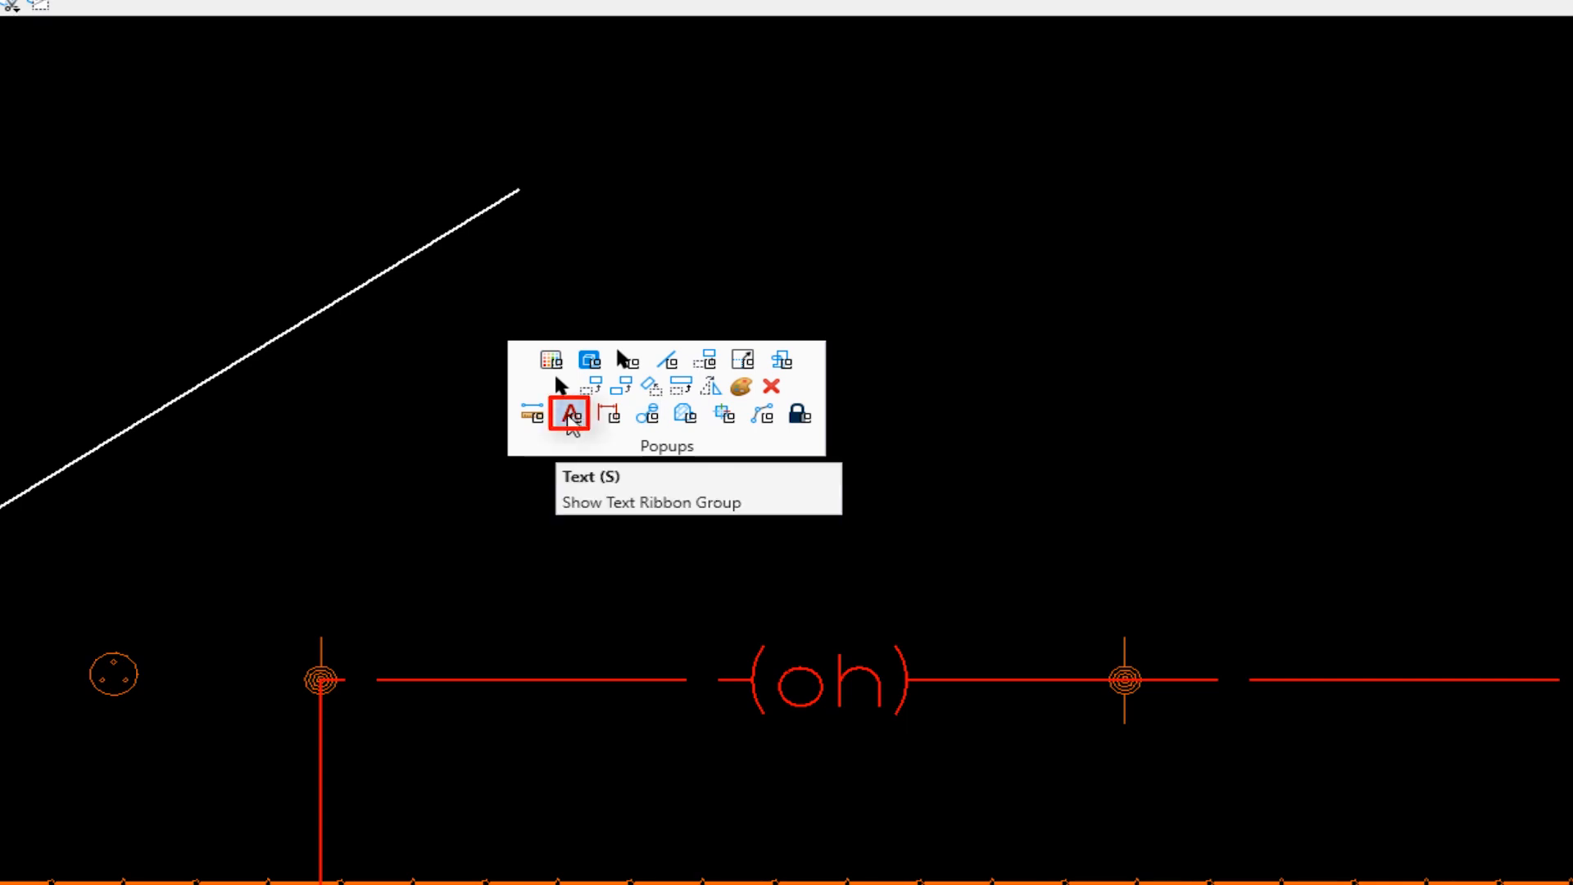
{"action": "left_click", "coordinate": [568, 418]}
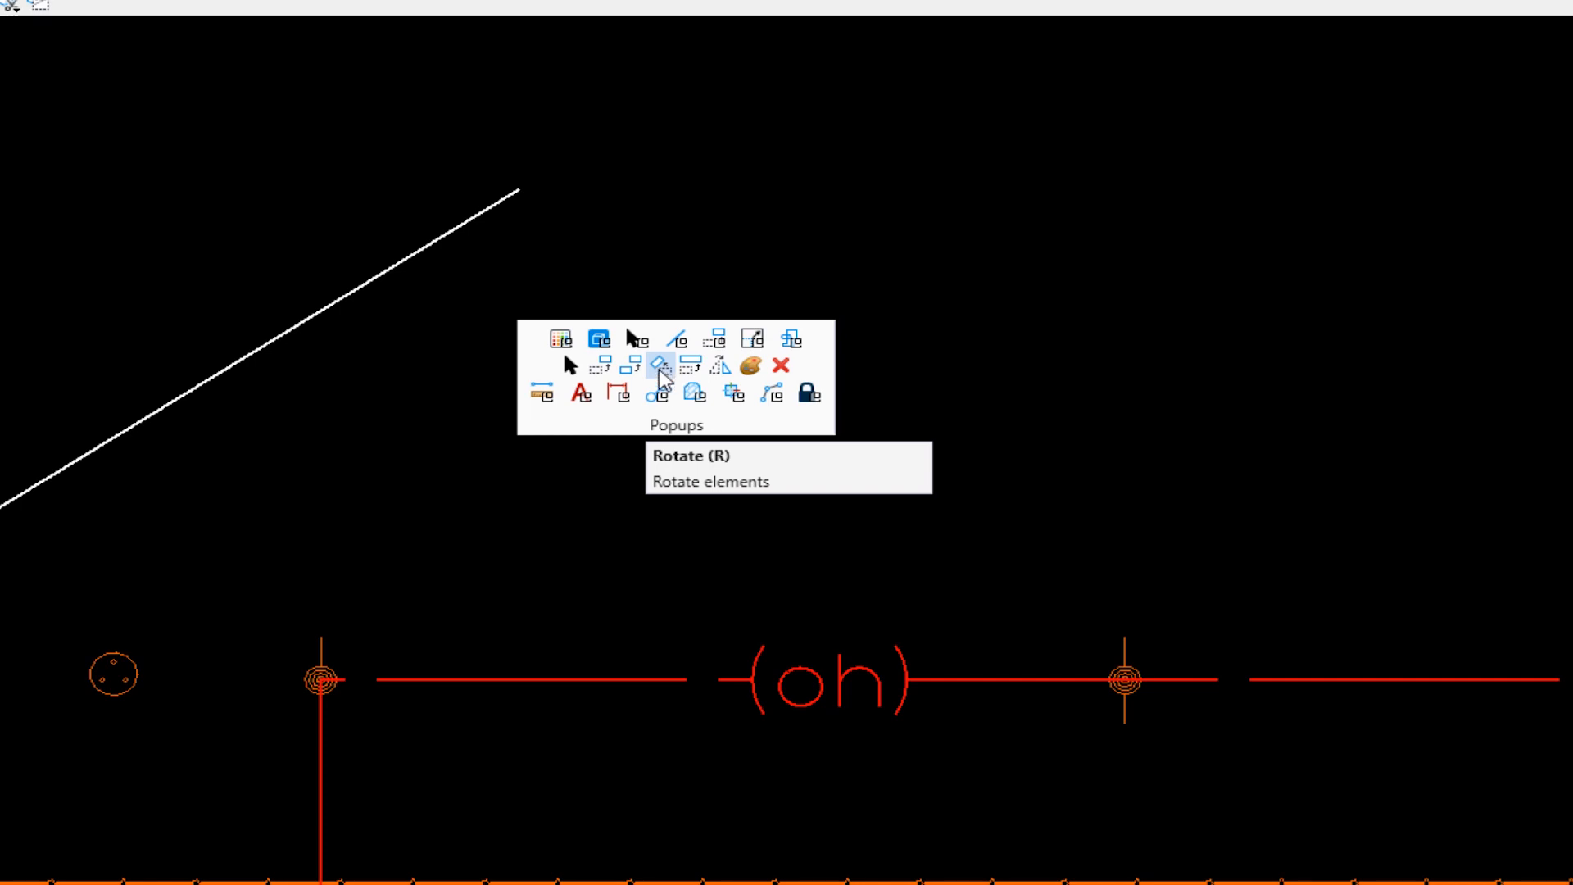
{"action": "left_click", "coordinate": [627, 370]}
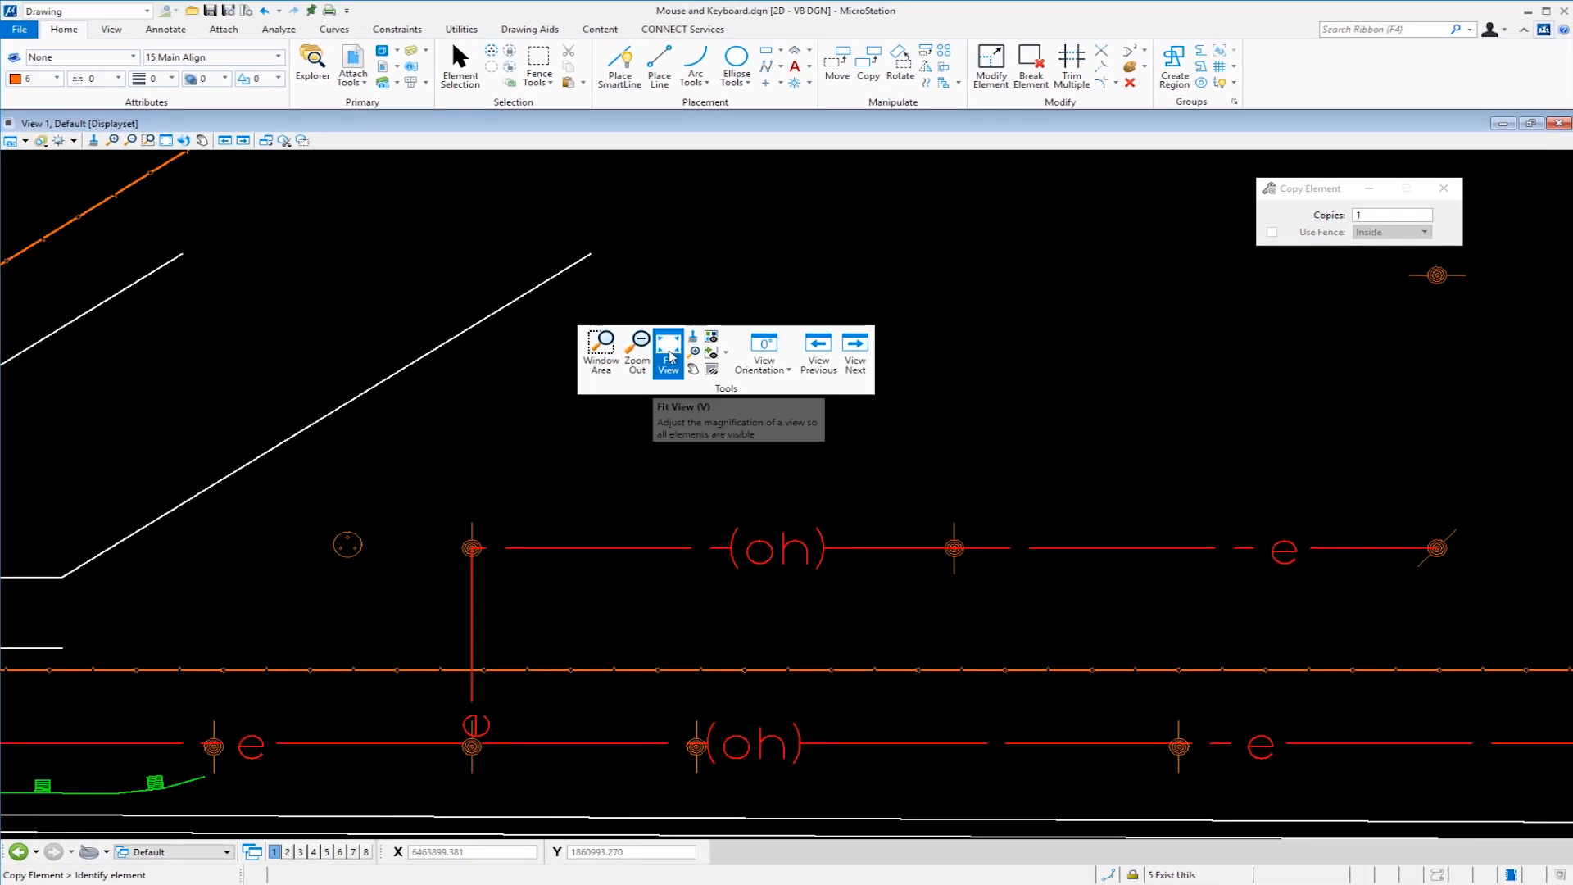
{"action": "left_click", "coordinate": [670, 358]}
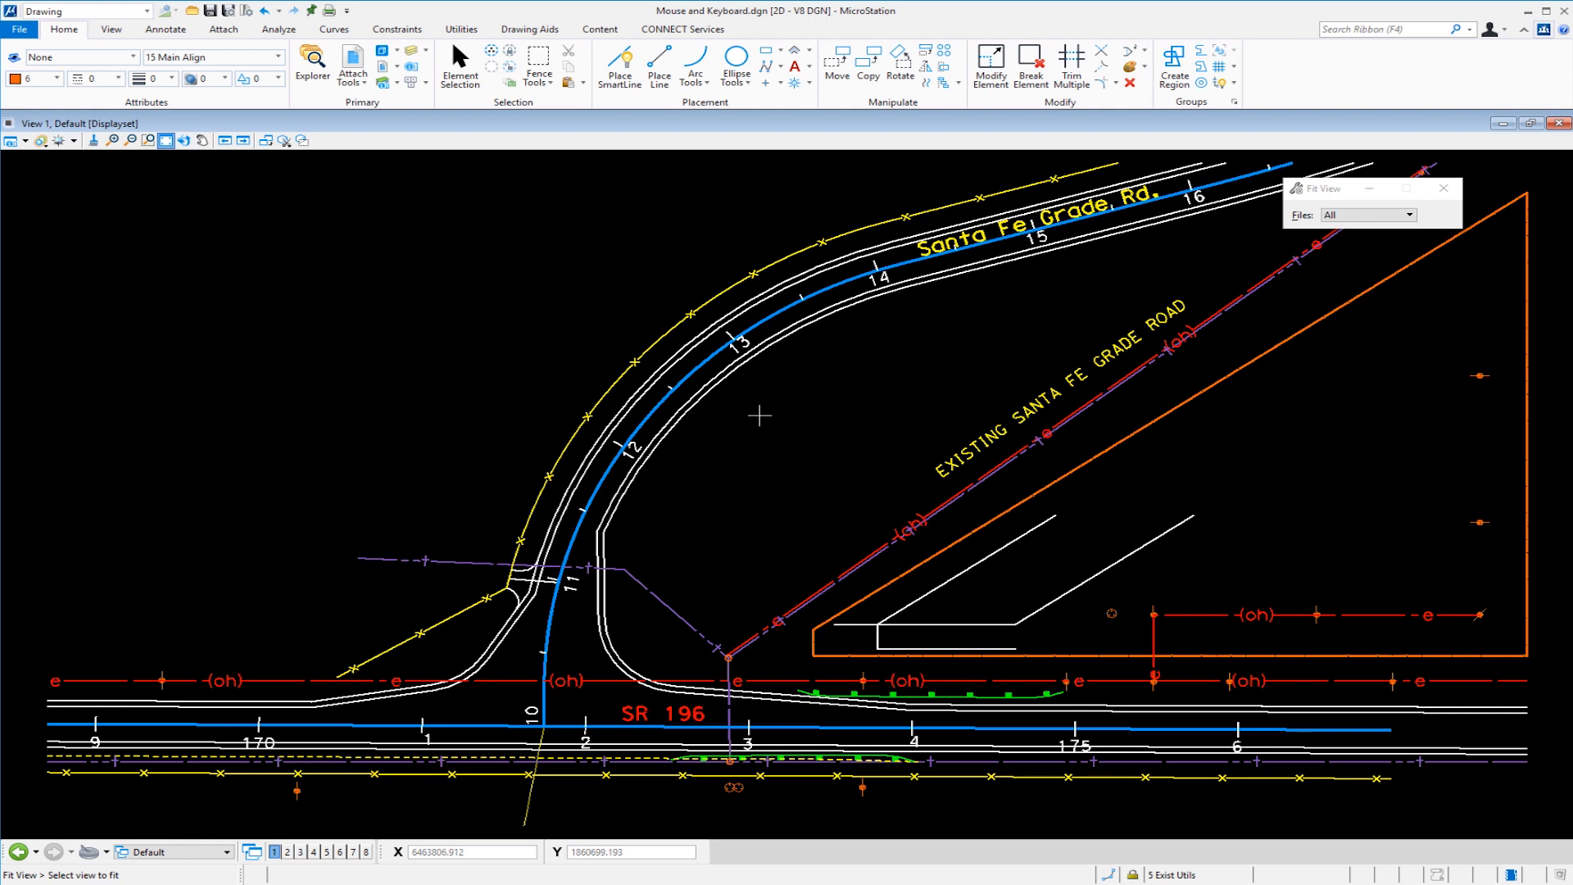
{"action": "right_click", "coordinate": [760, 415]}
{"action": "left_click", "coordinate": [865, 410]}
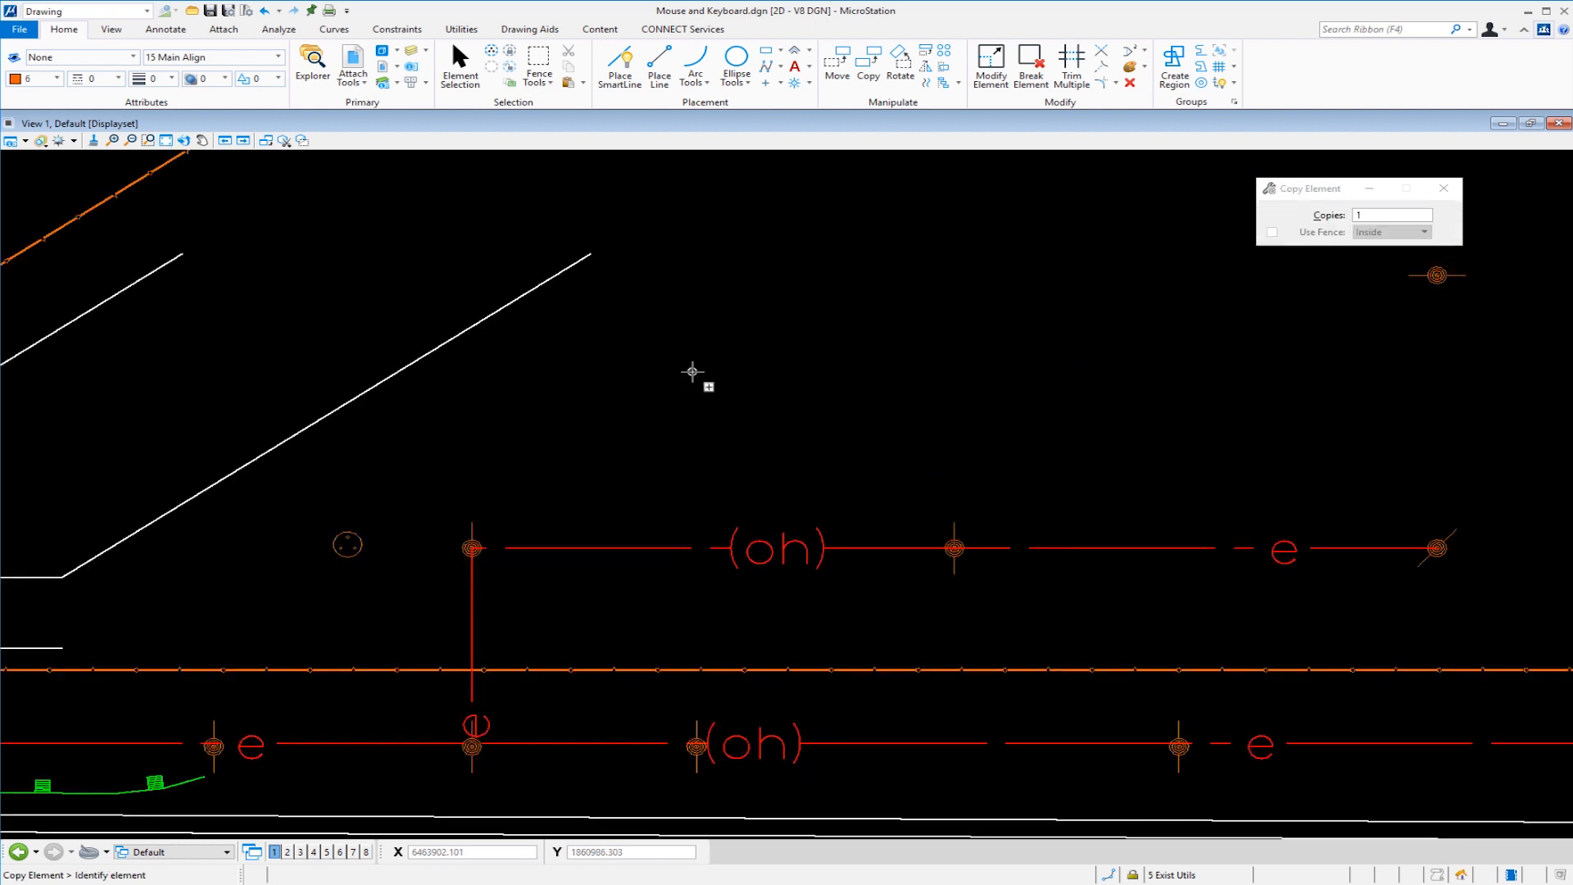
{"action": "right_click", "coordinate": [691, 369]}
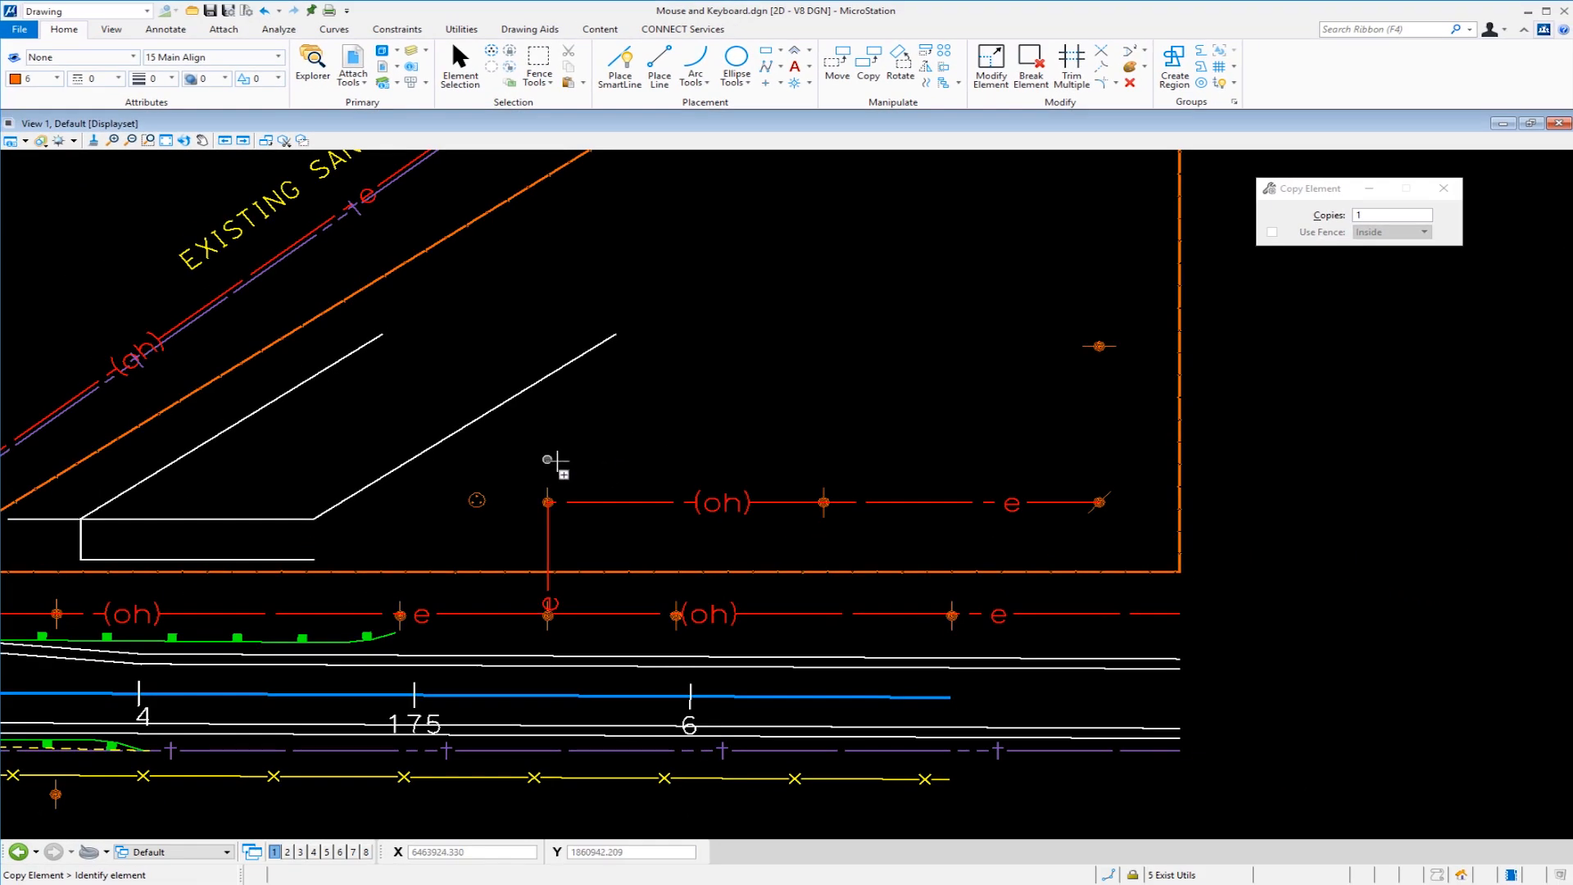
Switch to Element Selection via Popups and box-select the angled lines, manhole and overhead line run.
{"action": "middle_click_drag", "start_coordinate": [565, 446], "coordinate": [750, 429]}
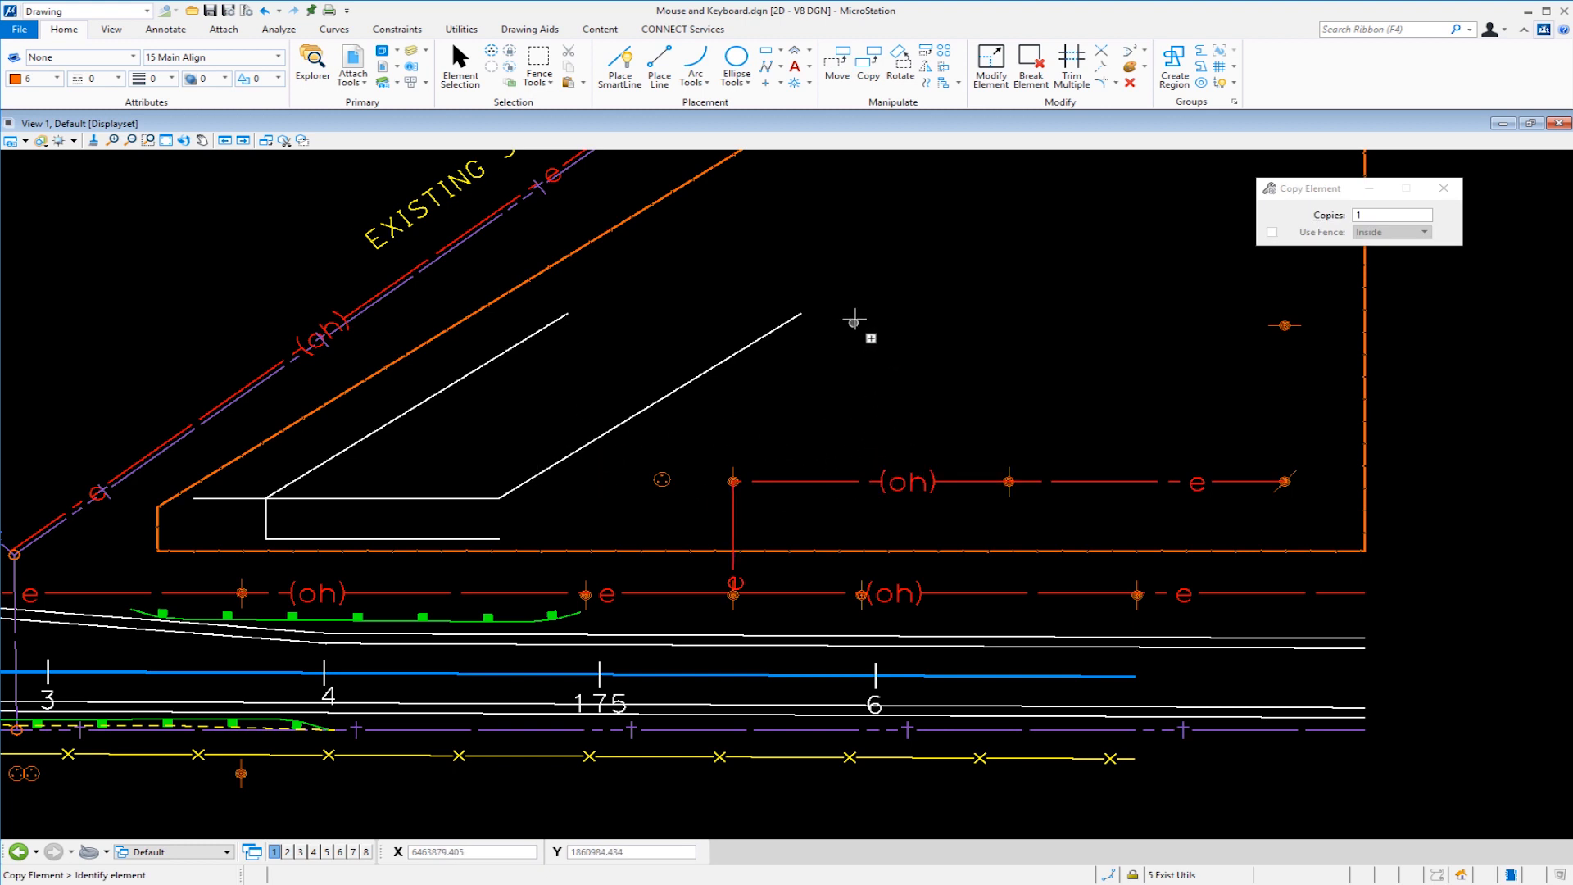
{"action": "key", "text": "space"}
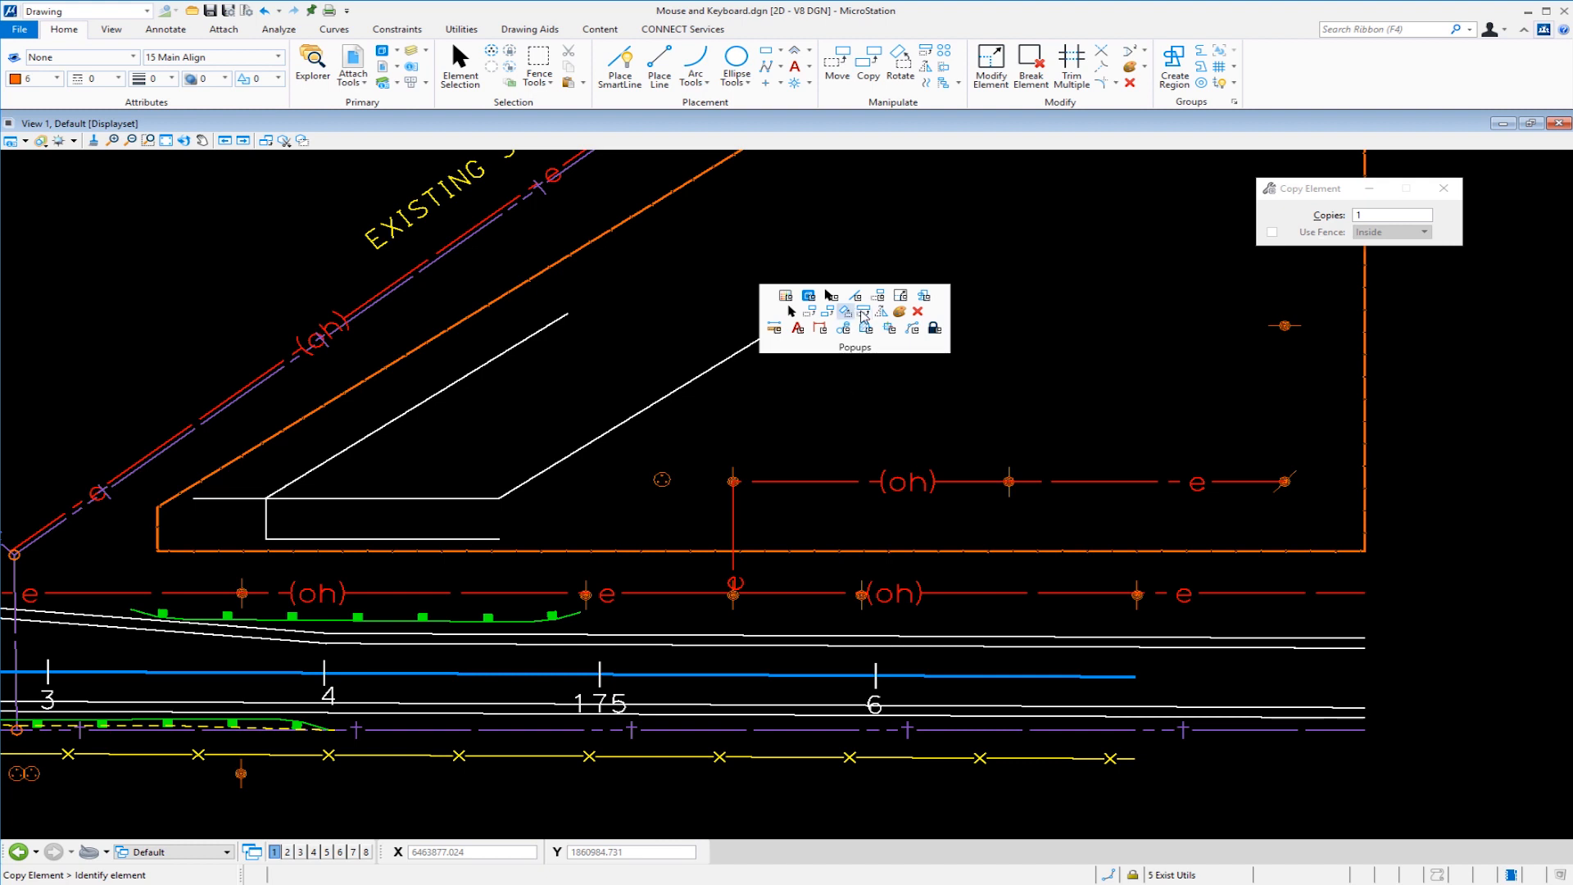
{"action": "left_click", "coordinate": [791, 312]}
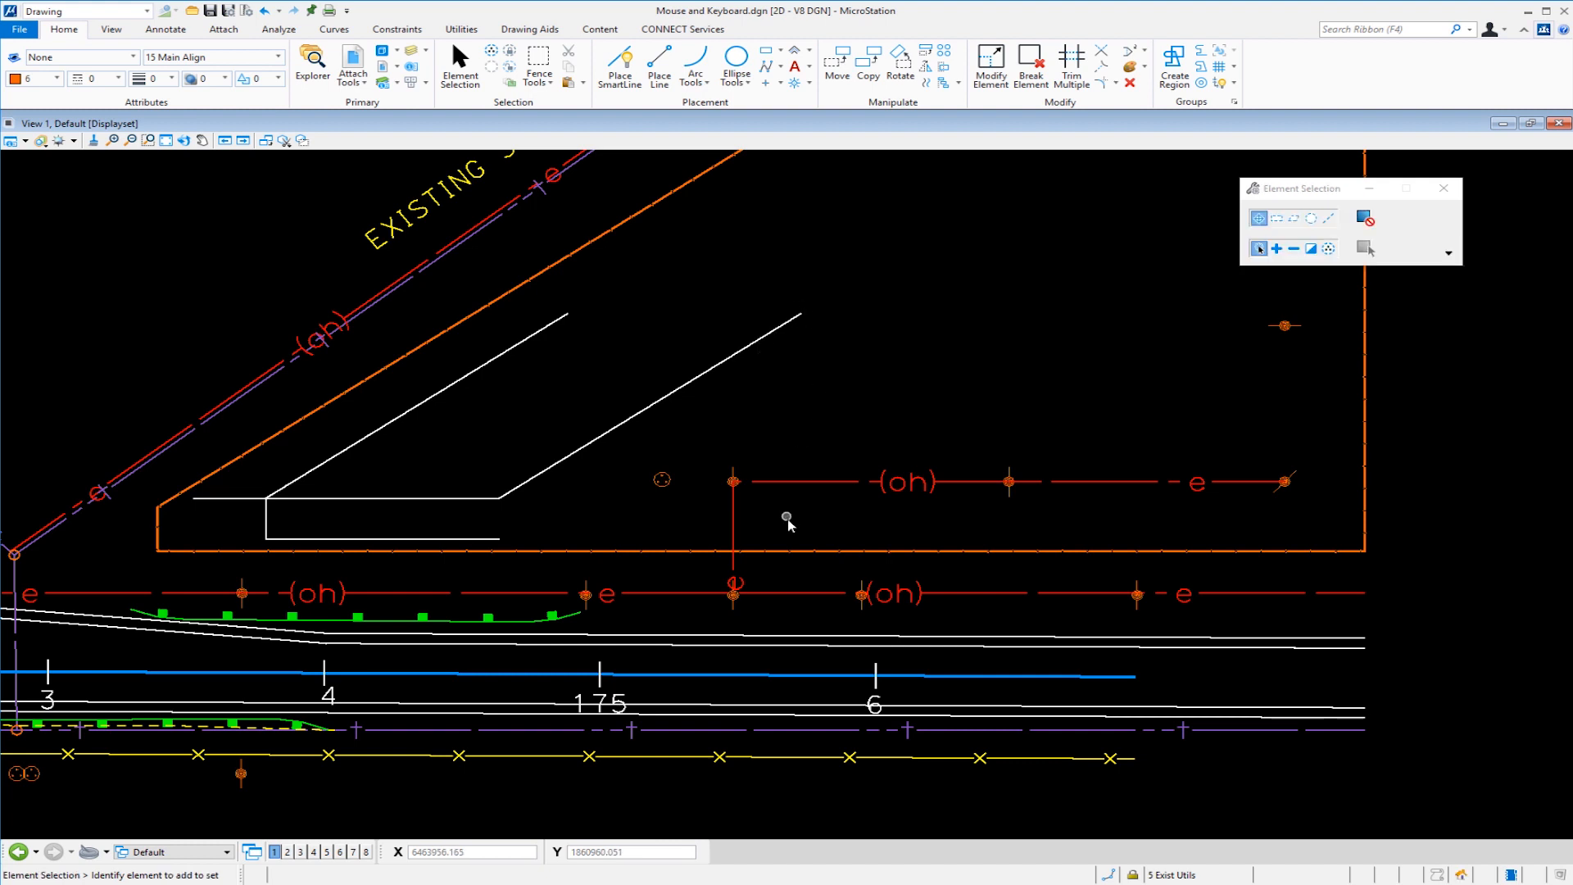
{"action": "mouse_move", "coordinate": [810, 527]}
{"action": "left_mouse_down"}
{"action": "mouse_move", "coordinate": [254, 421]}
{"action": "mouse_move", "coordinate": [279, 455]}
{"action": "left_mouse_up"}
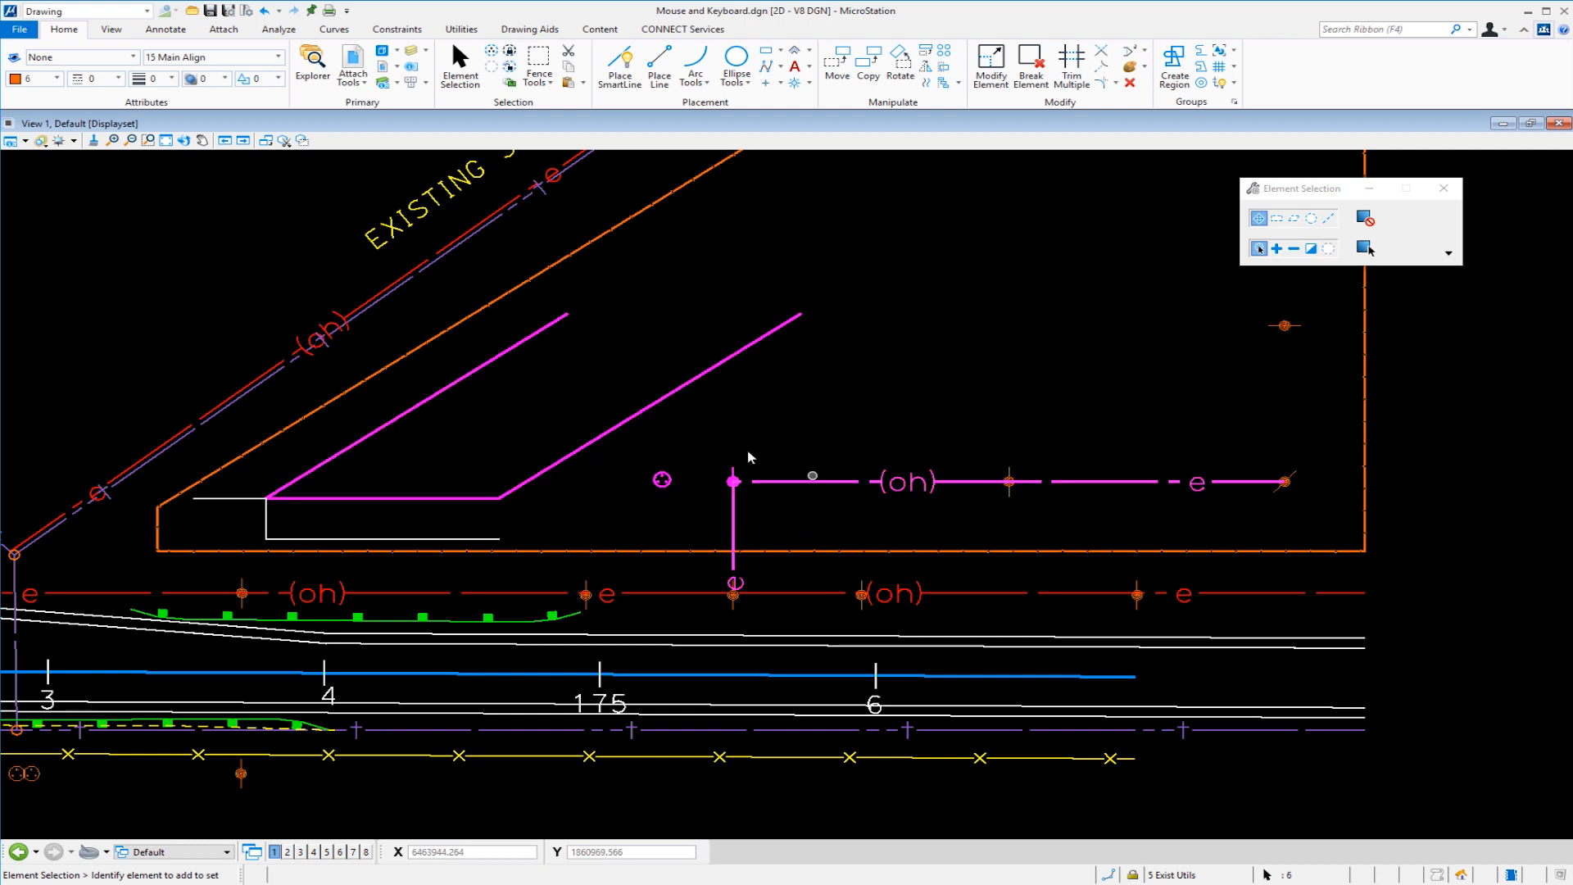
Use Displayset Set from the view tools to show only the selected elements.
{"action": "right_click", "coordinate": [868, 361]}
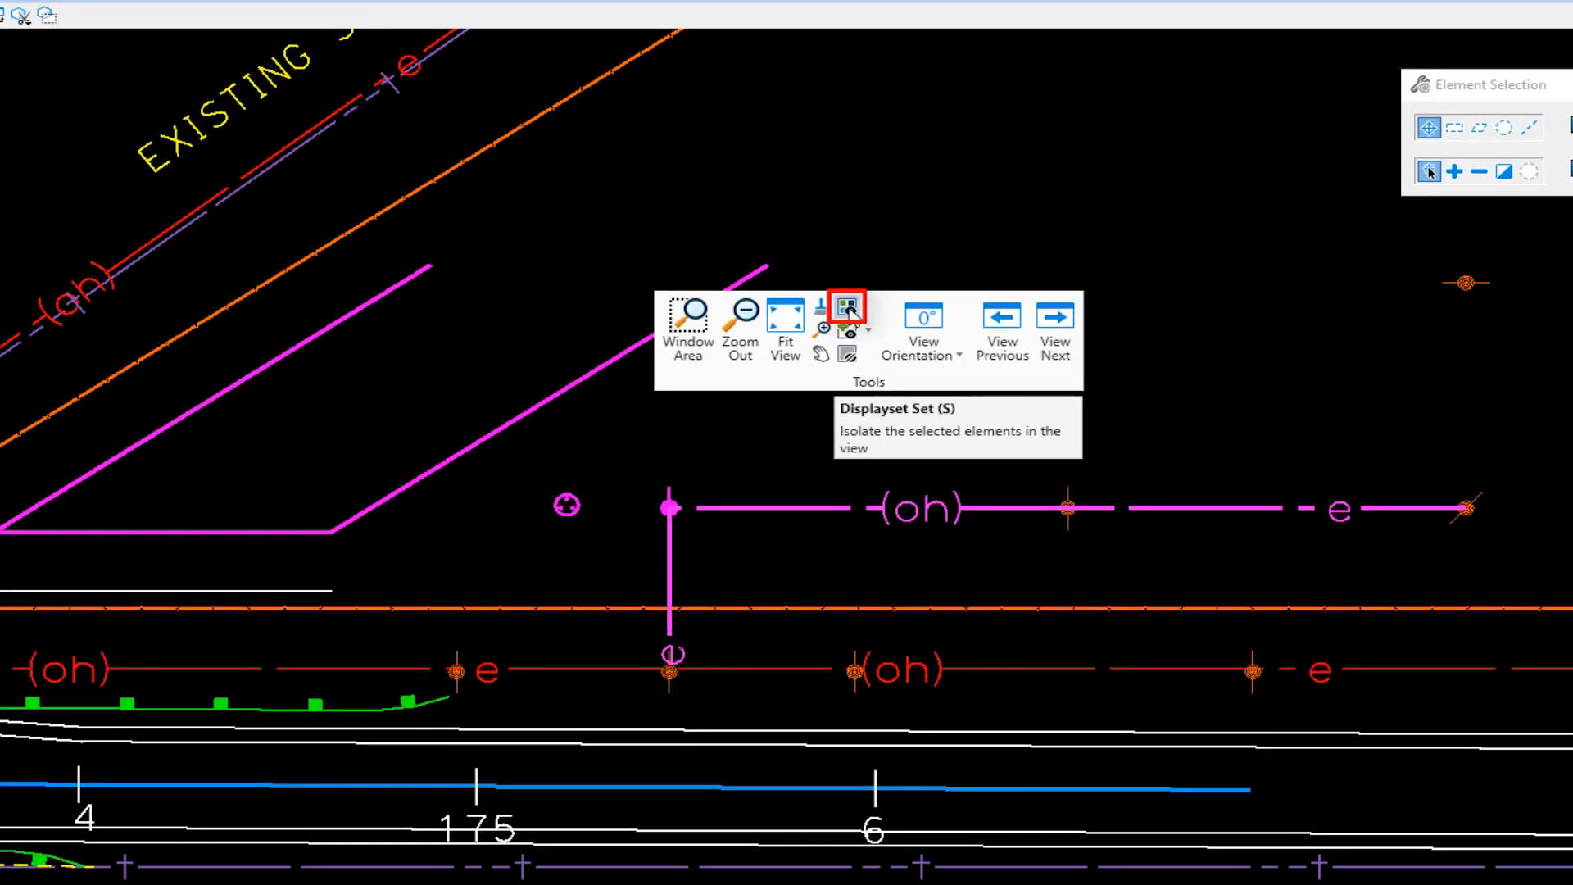
{"action": "left_click", "coordinate": [848, 314]}
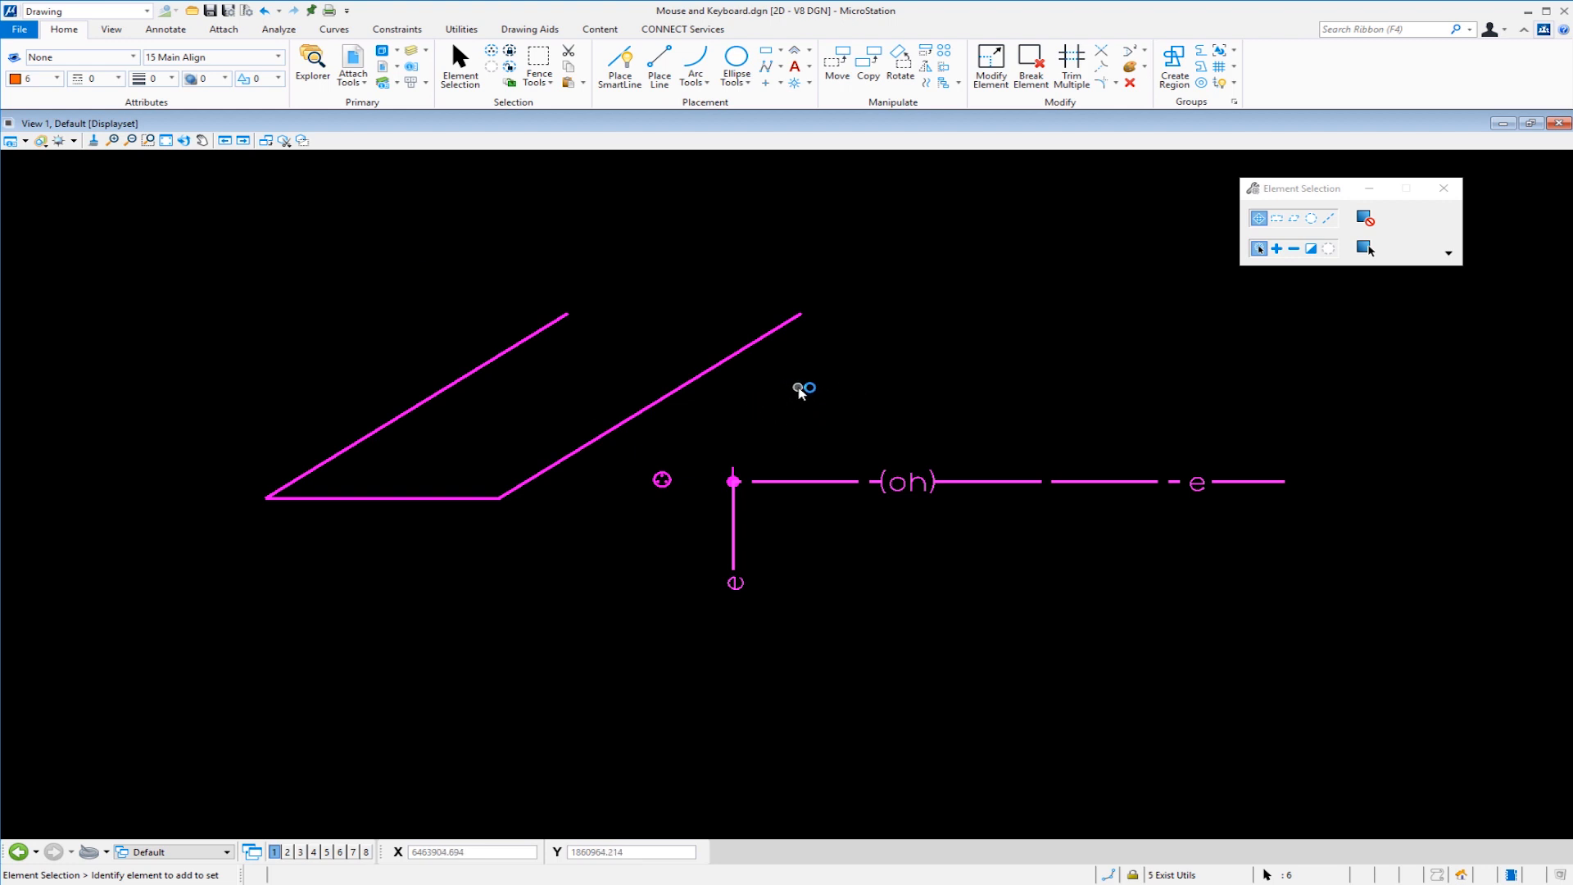
Clear the selection and run Displayset Clear so every hidden road-plan element shows again.
{"action": "left_click", "coordinate": [802, 389]}
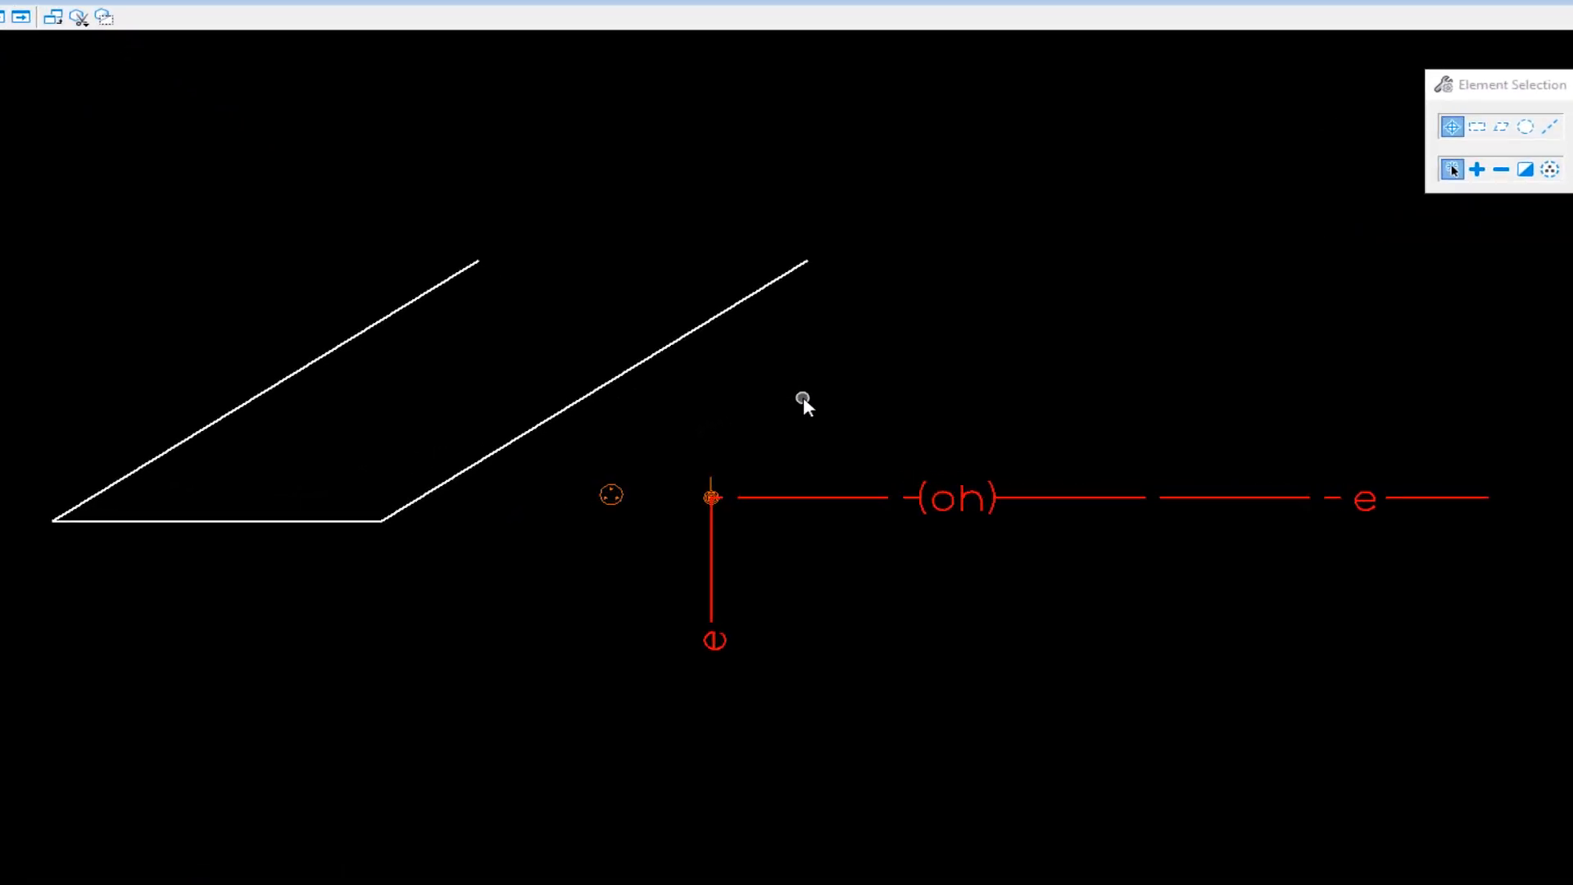
{"action": "right_click", "coordinate": [804, 399]}
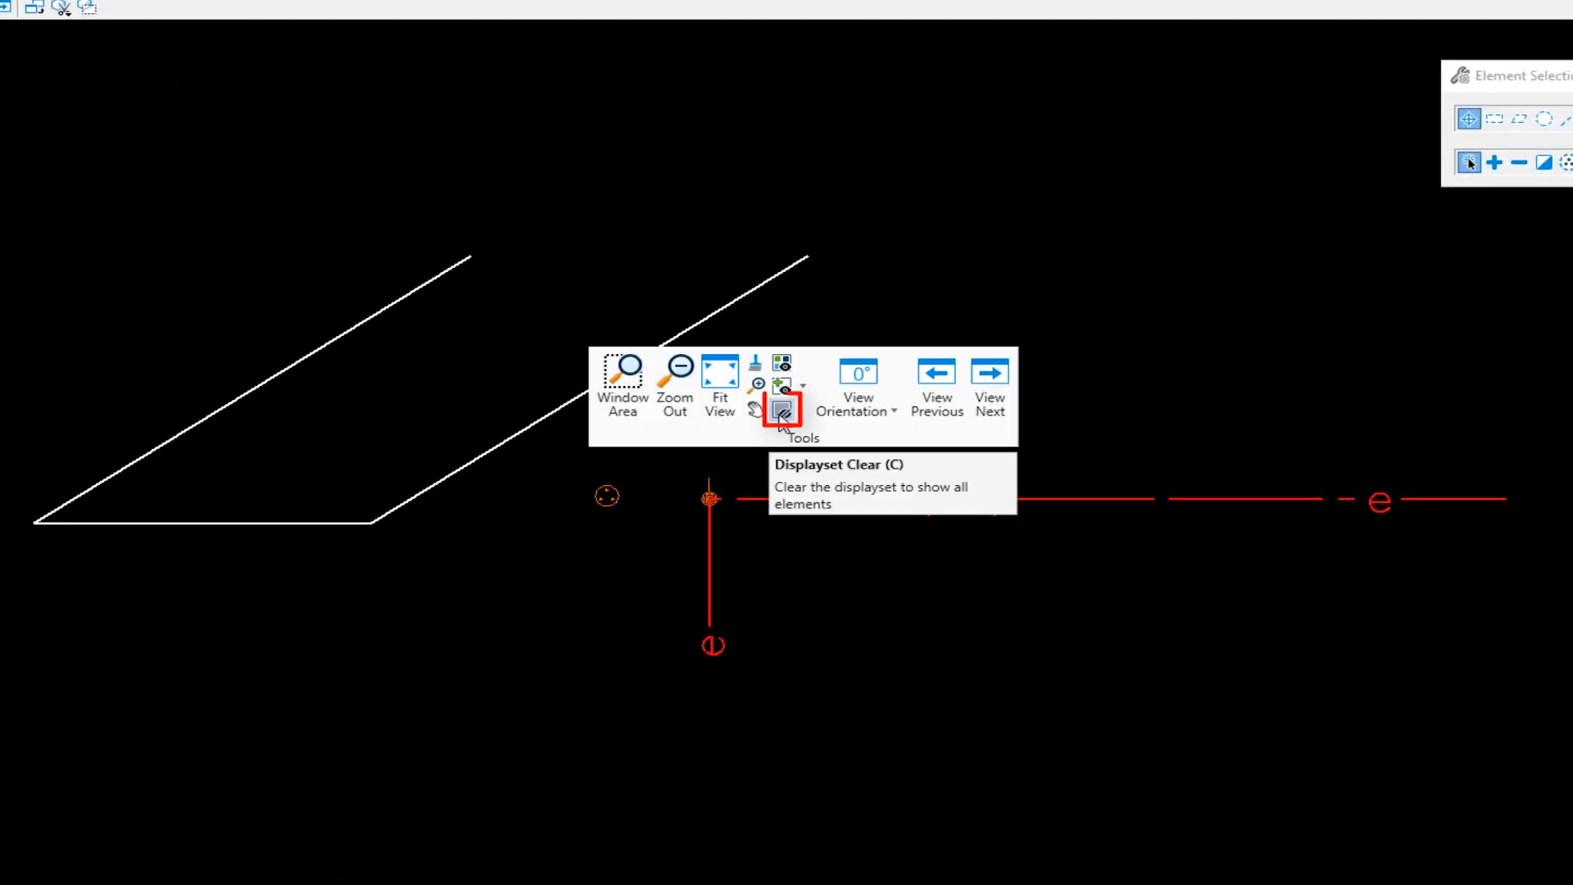
{"action": "left_click", "coordinate": [784, 416]}
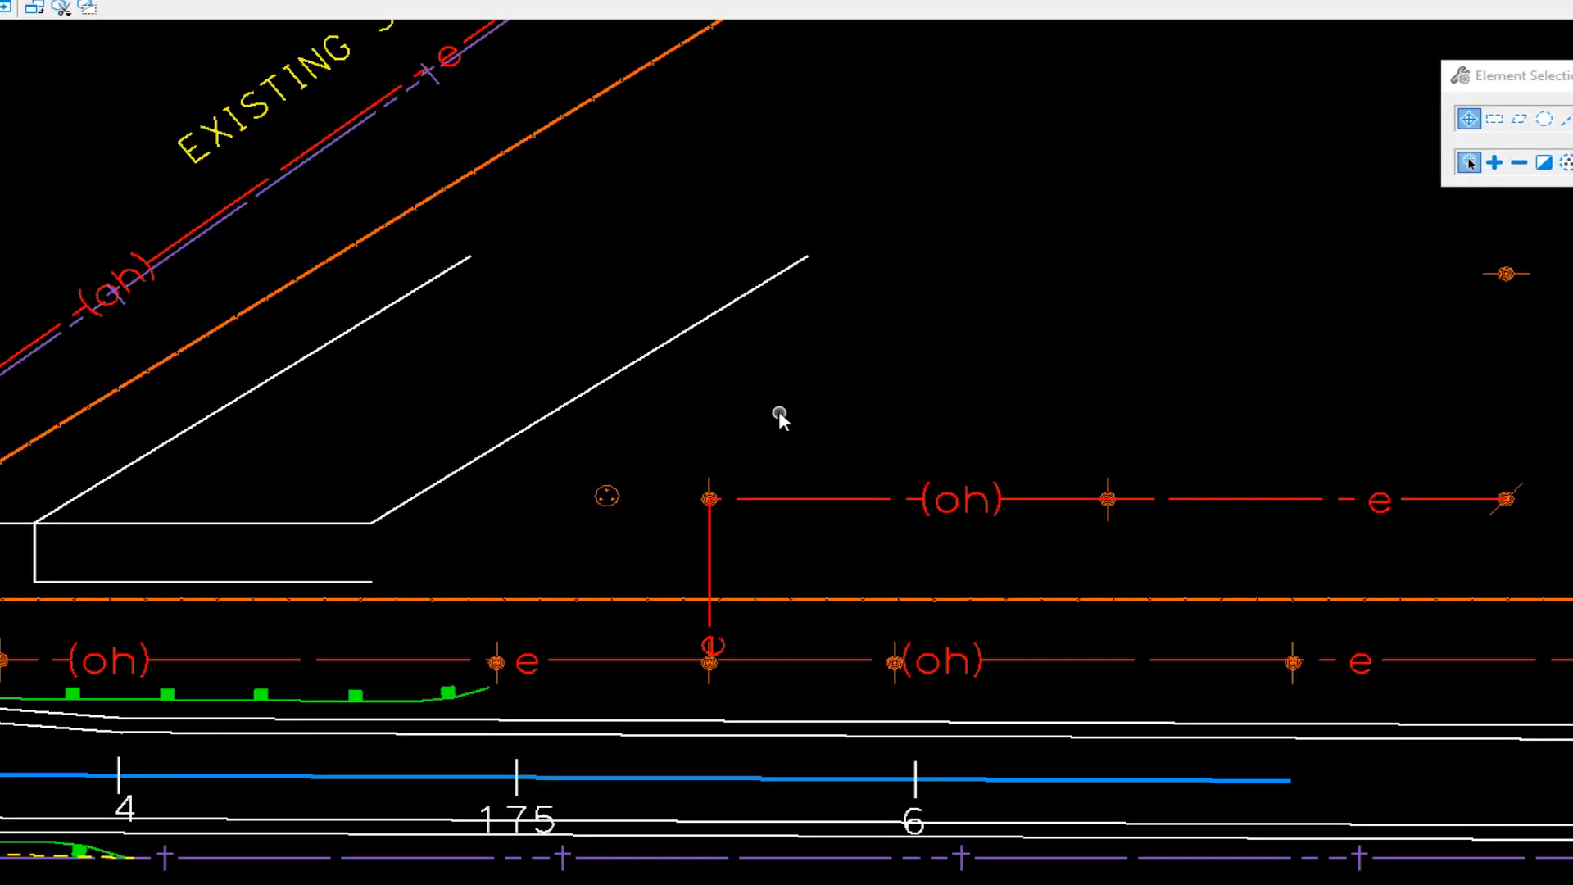